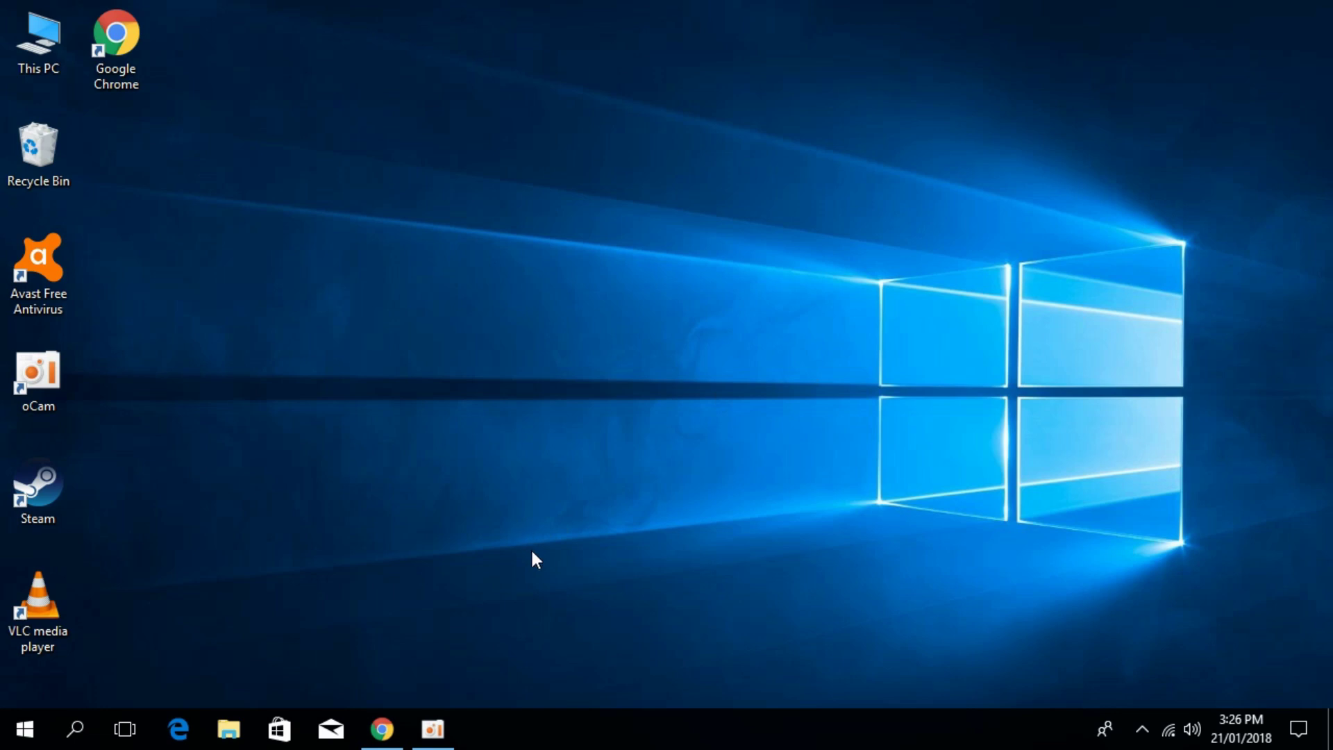
In Chrome's Download Section, download the 32-Bit and 64-Bit api-ms-win-core-localization-l1-2-0.dll zips.
click(381, 727)
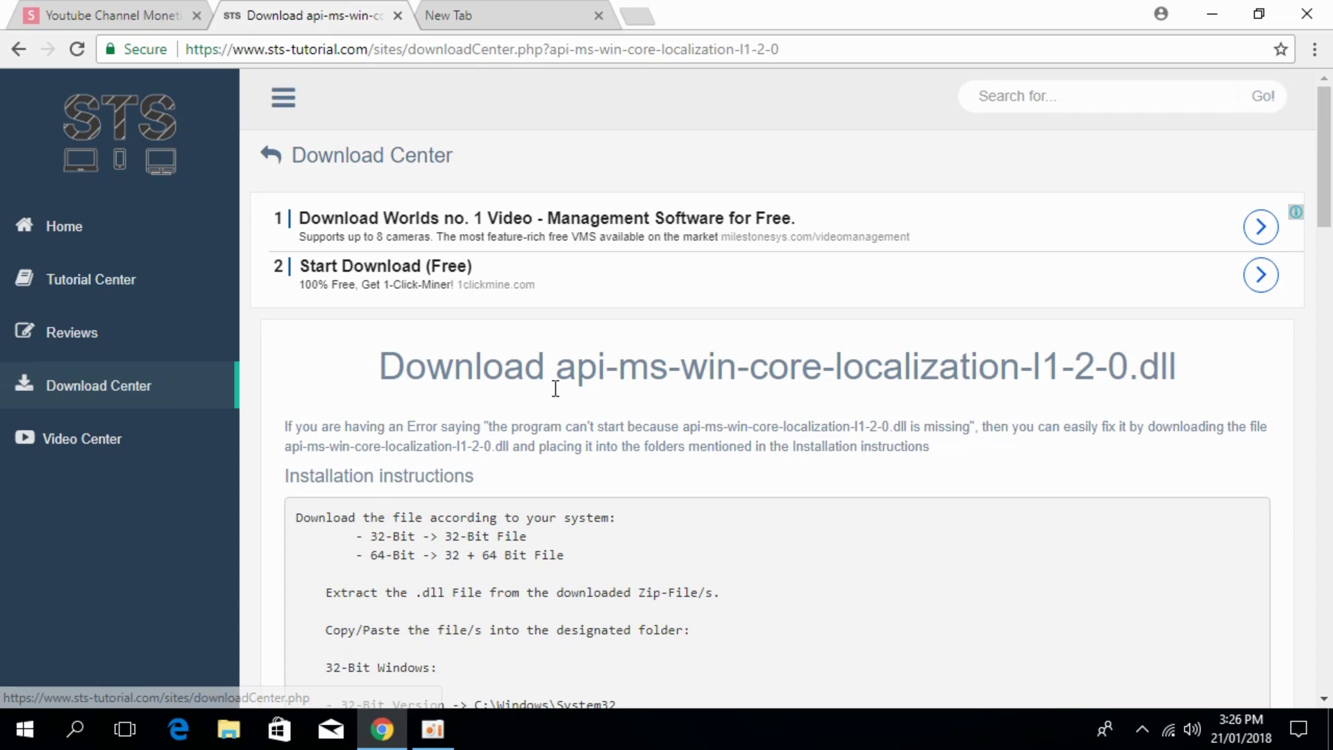
scroll(555, 387, down, 4)
scroll(555, 388, down, 3)
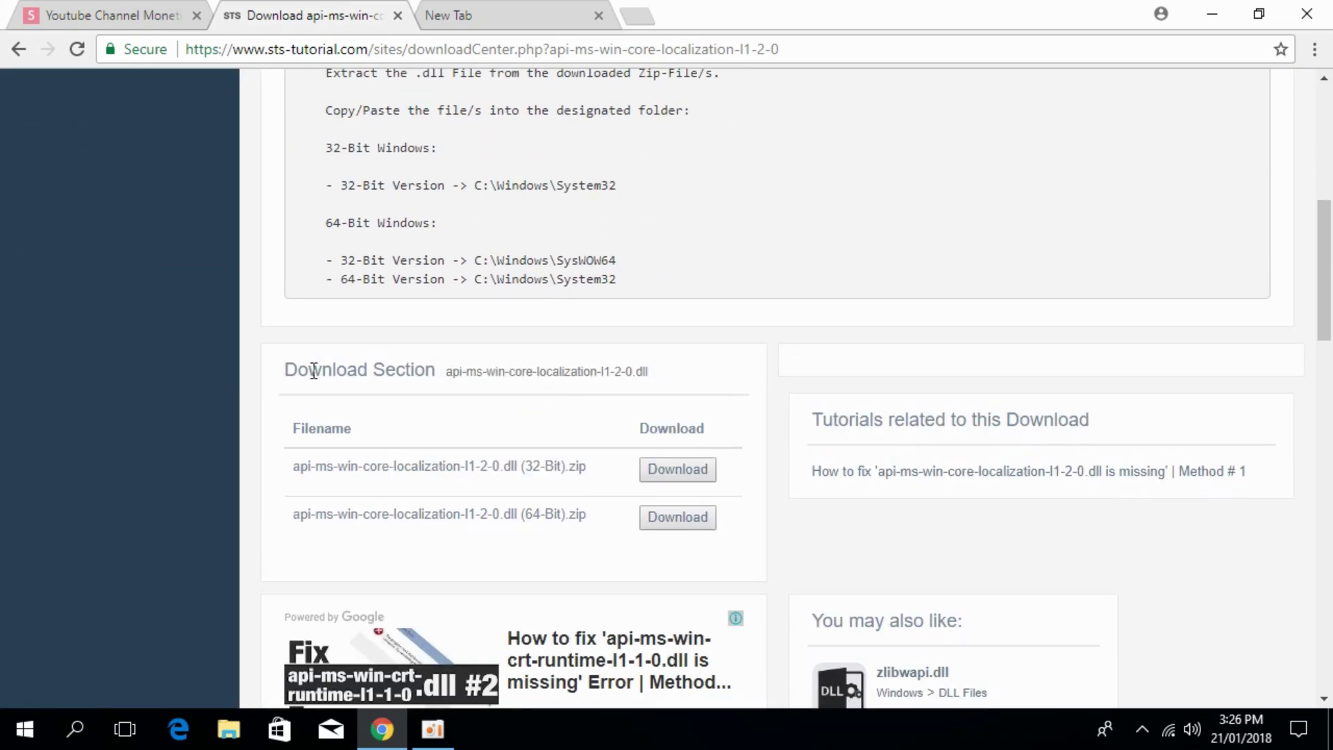
drag(293, 372, 467, 395)
click(505, 432)
click(666, 520)
click(665, 517)
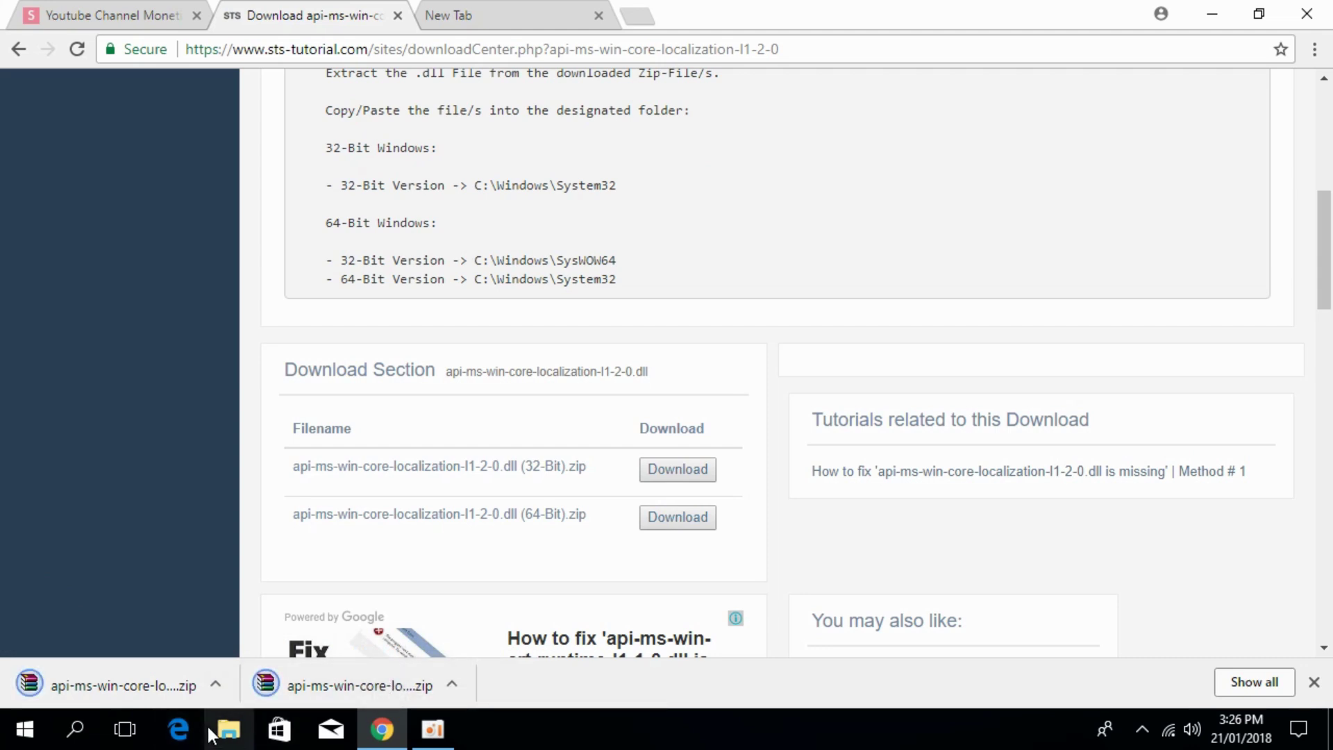
Extract the 32-Bit zip from Downloads with WinRAR into its own folder.
click(229, 730)
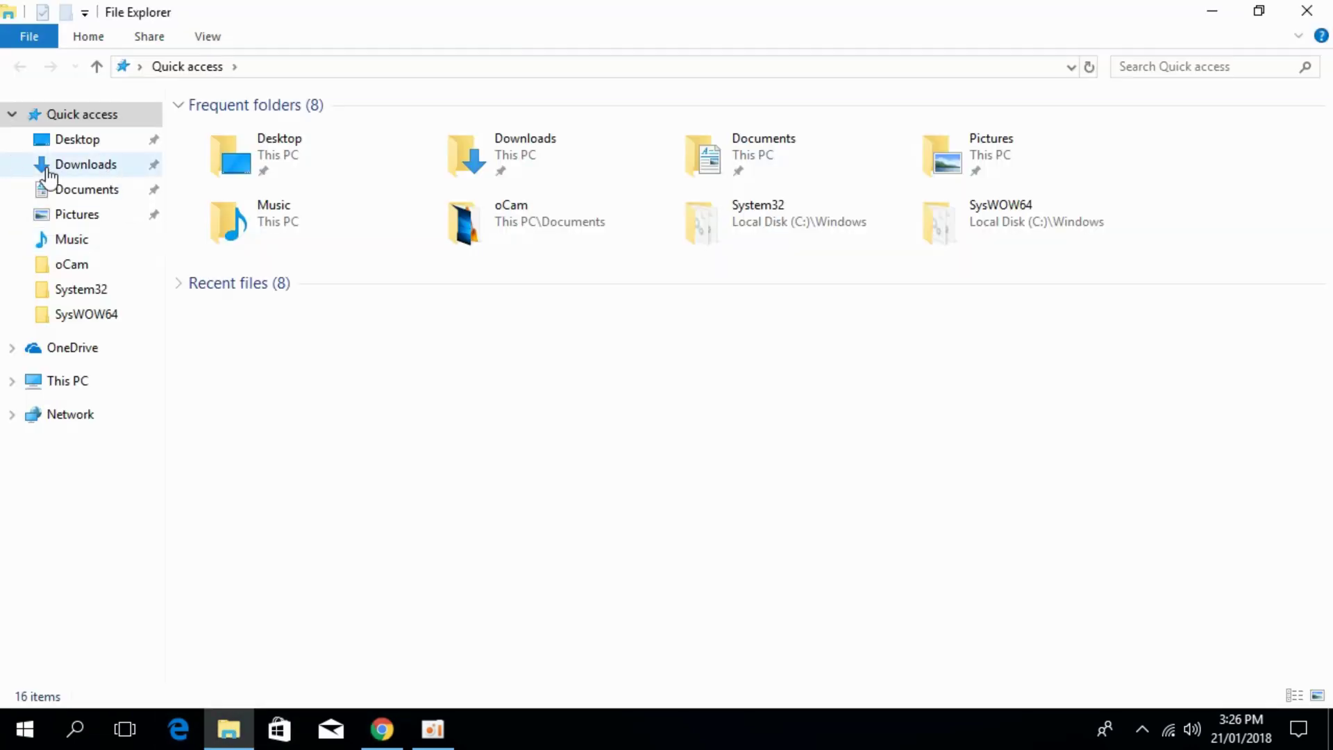
click(63, 167)
click(381, 129)
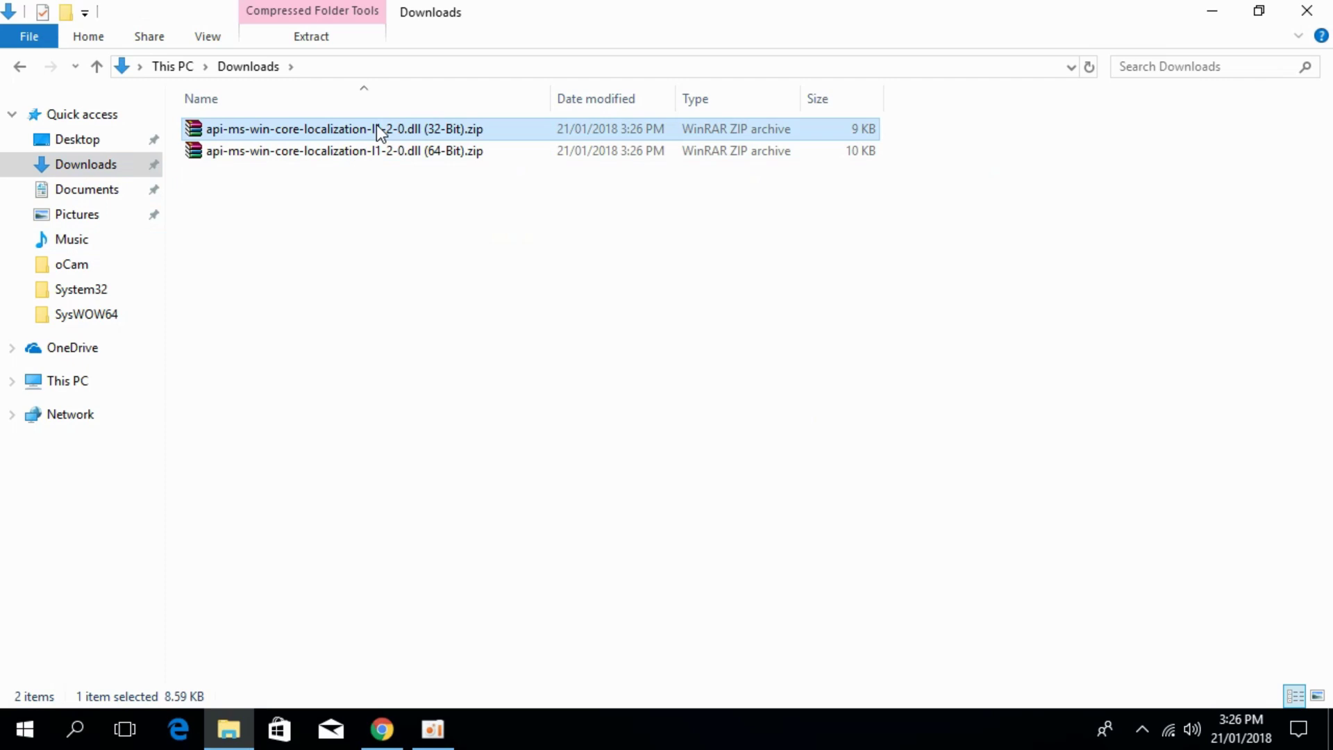
right_click(384, 133)
click(411, 139)
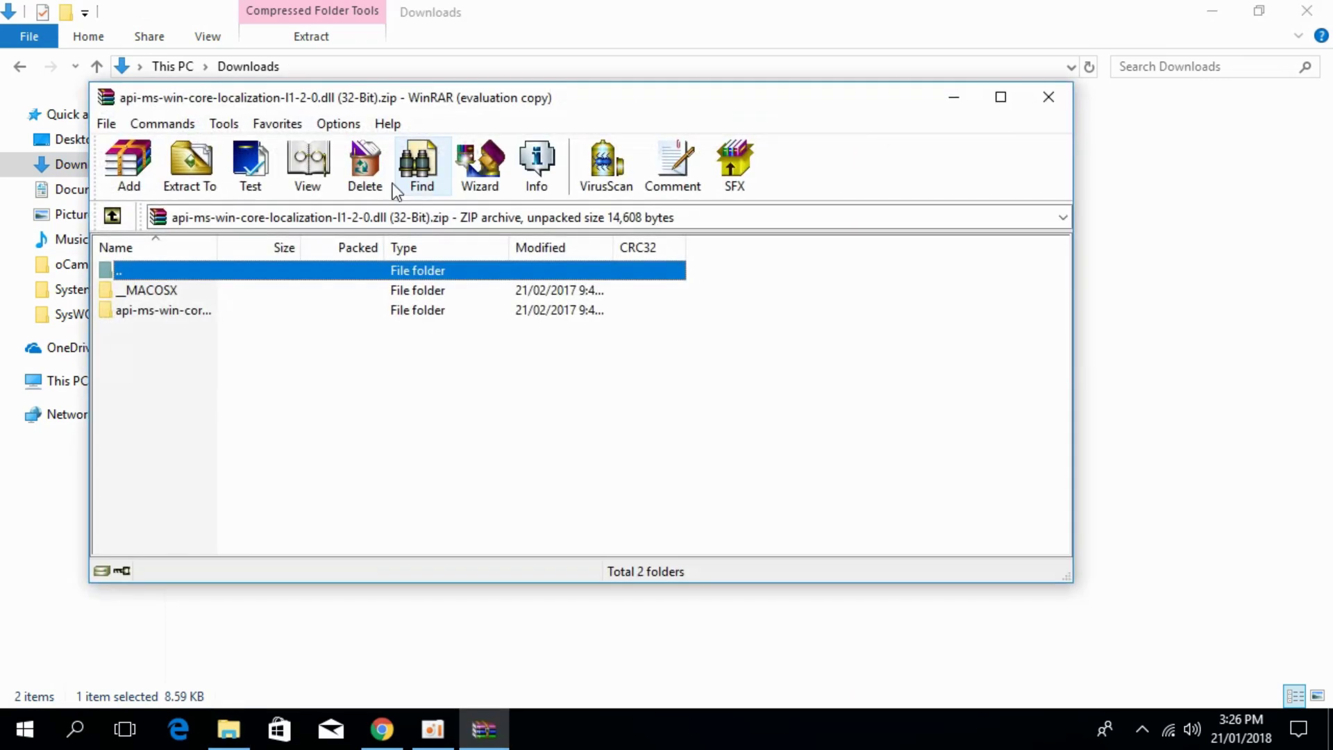
click(203, 182)
click(629, 554)
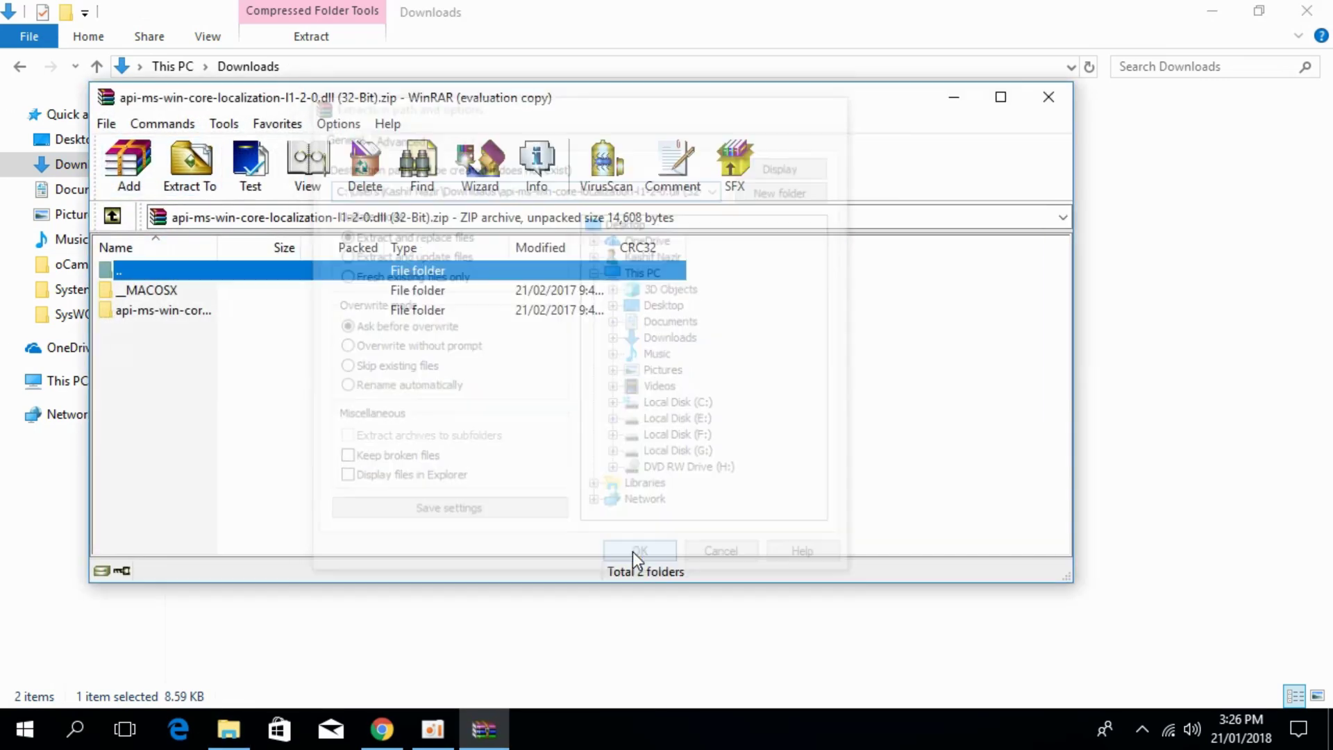
click(1038, 101)
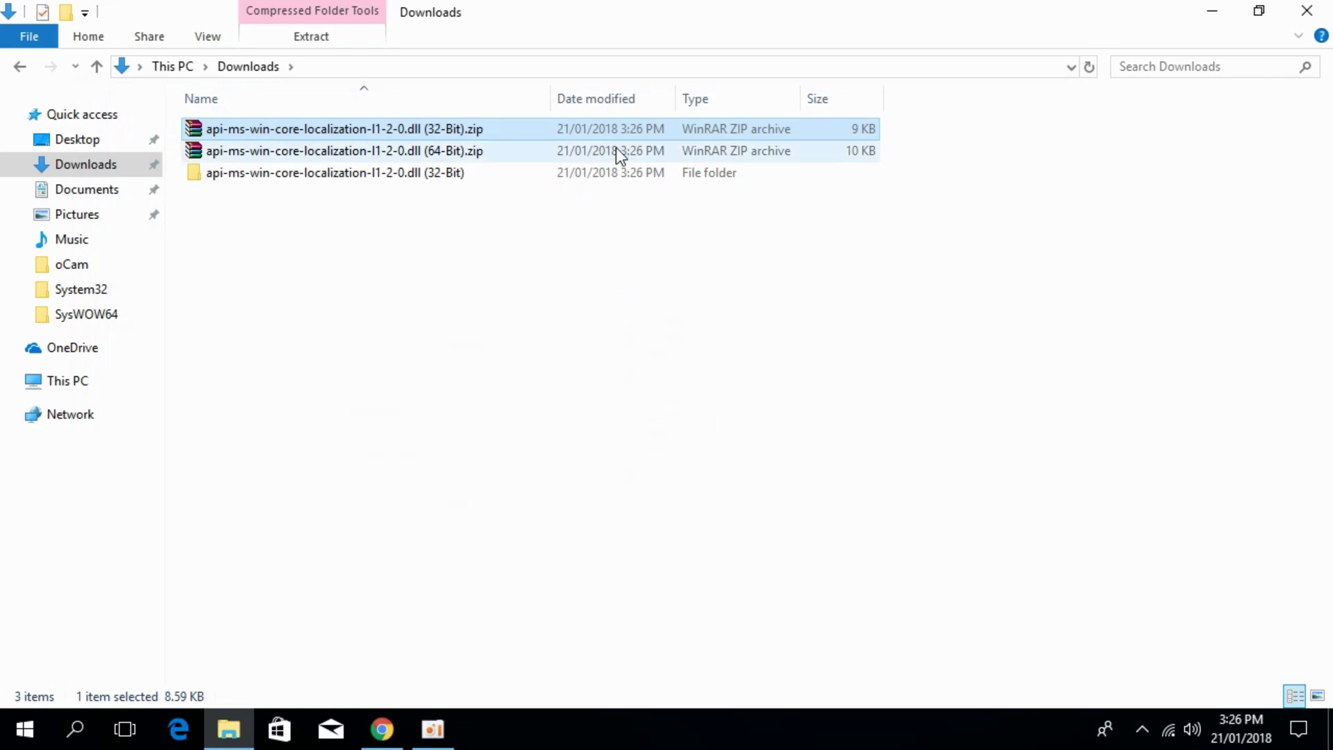
Extract the 64-Bit zip into its own folder in Downloads.
click(409, 154)
right_click(409, 154)
click(434, 160)
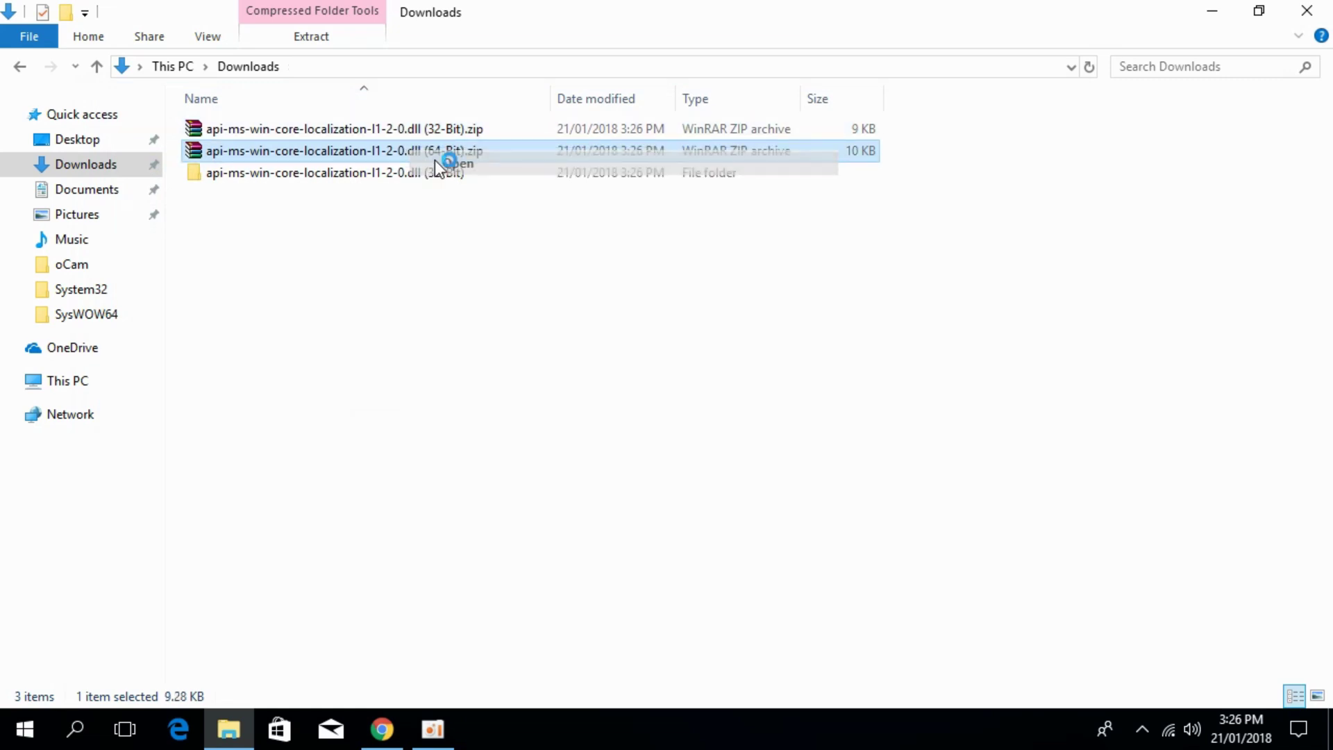
click(190, 164)
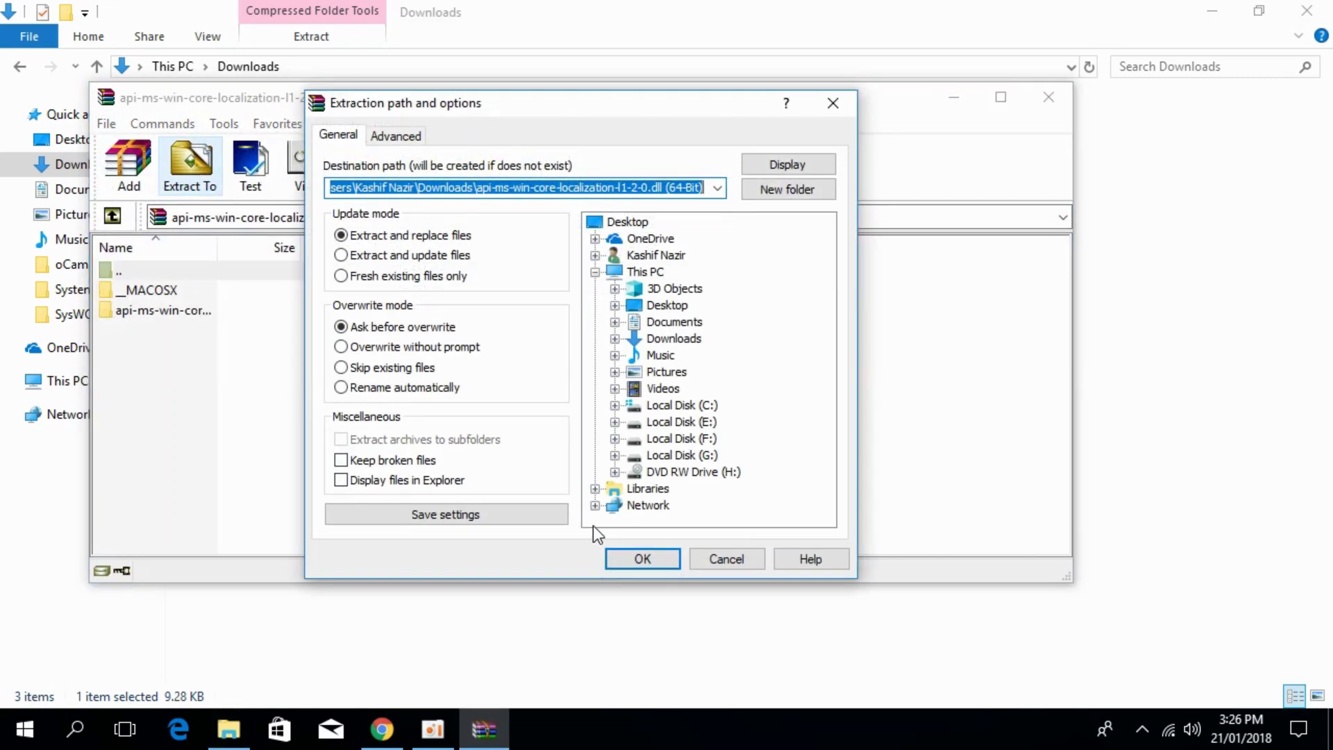
click(628, 555)
Copy api-ms-win-core-localization-l1-2-0.dll from the extracted 32-Bit folder.
click(1045, 96)
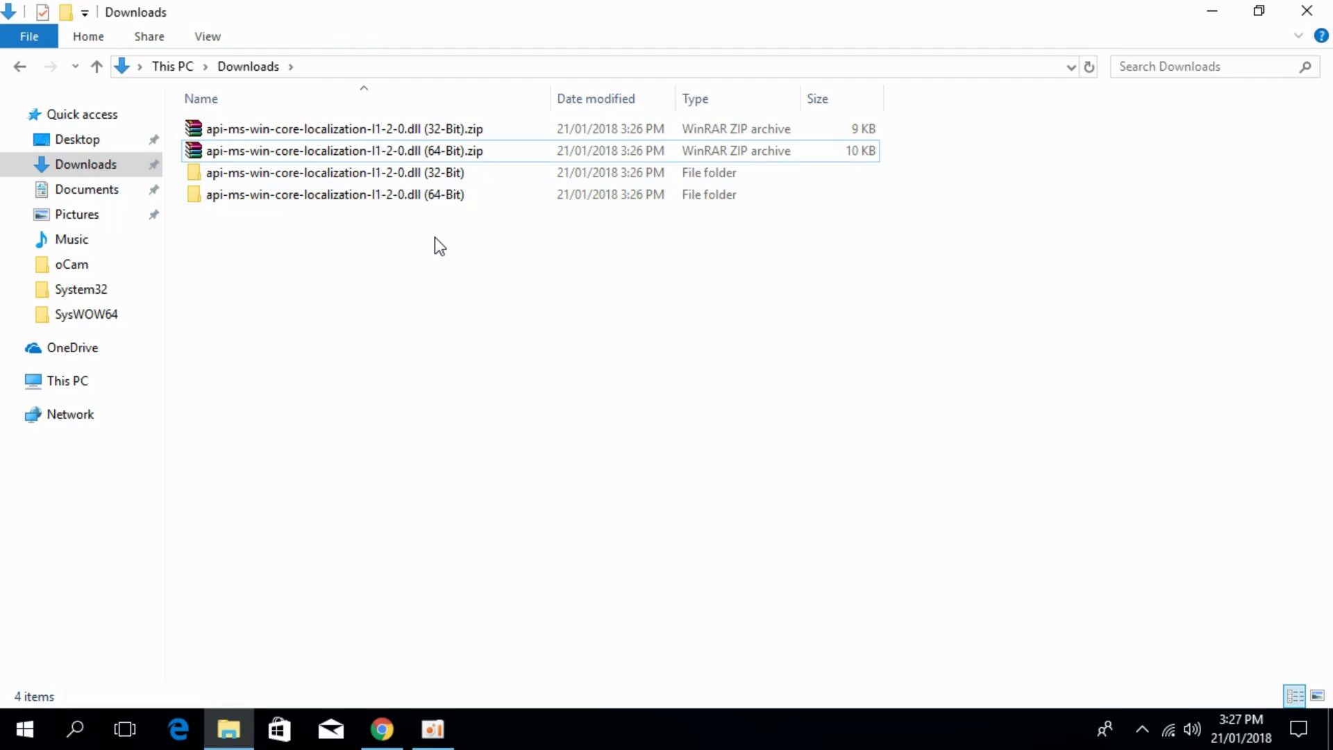
double_click(437, 175)
double_click(386, 153)
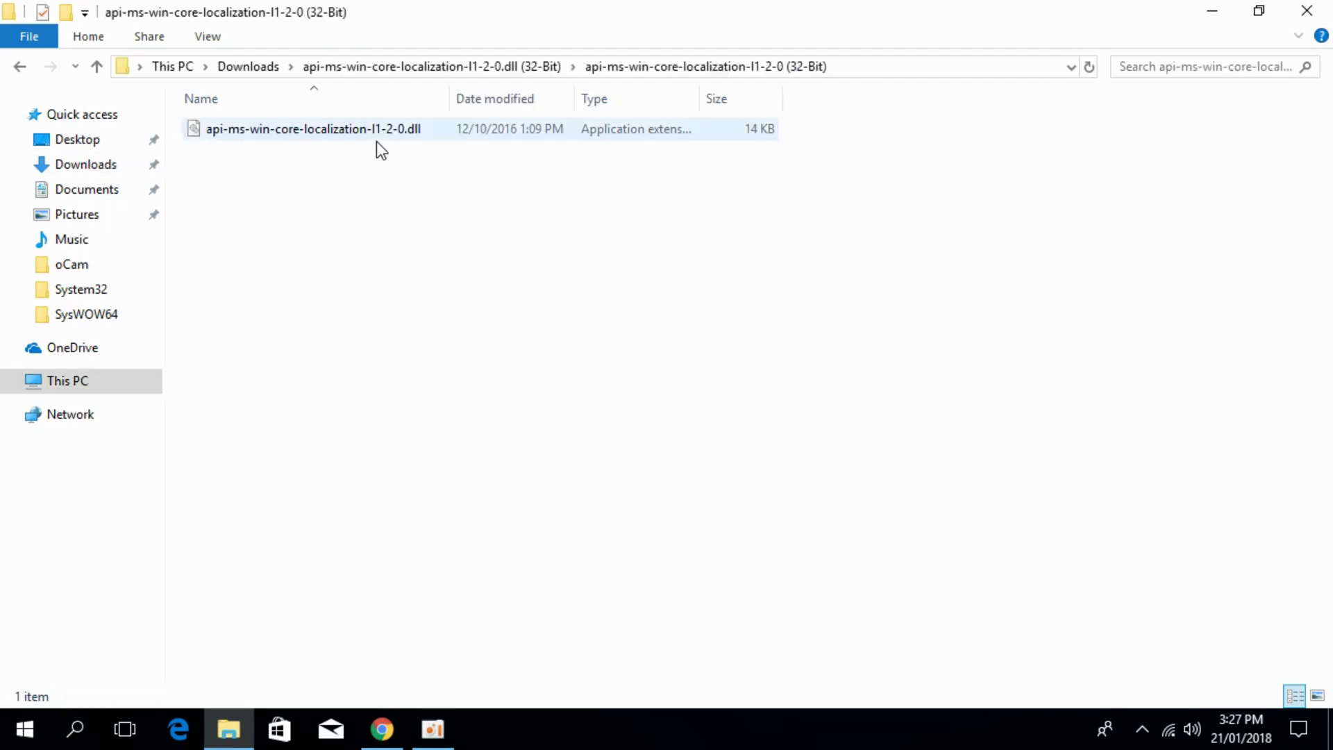
click(376, 137)
right_click(377, 130)
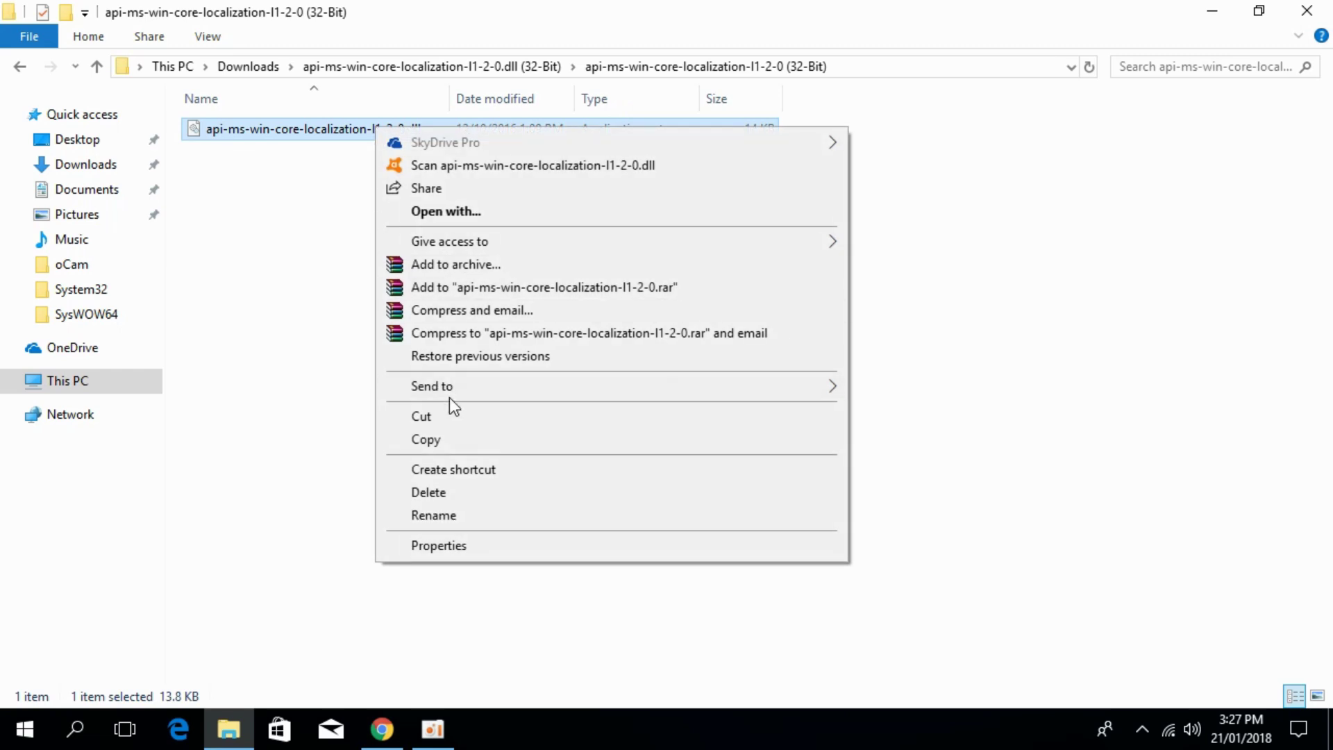
click(449, 439)
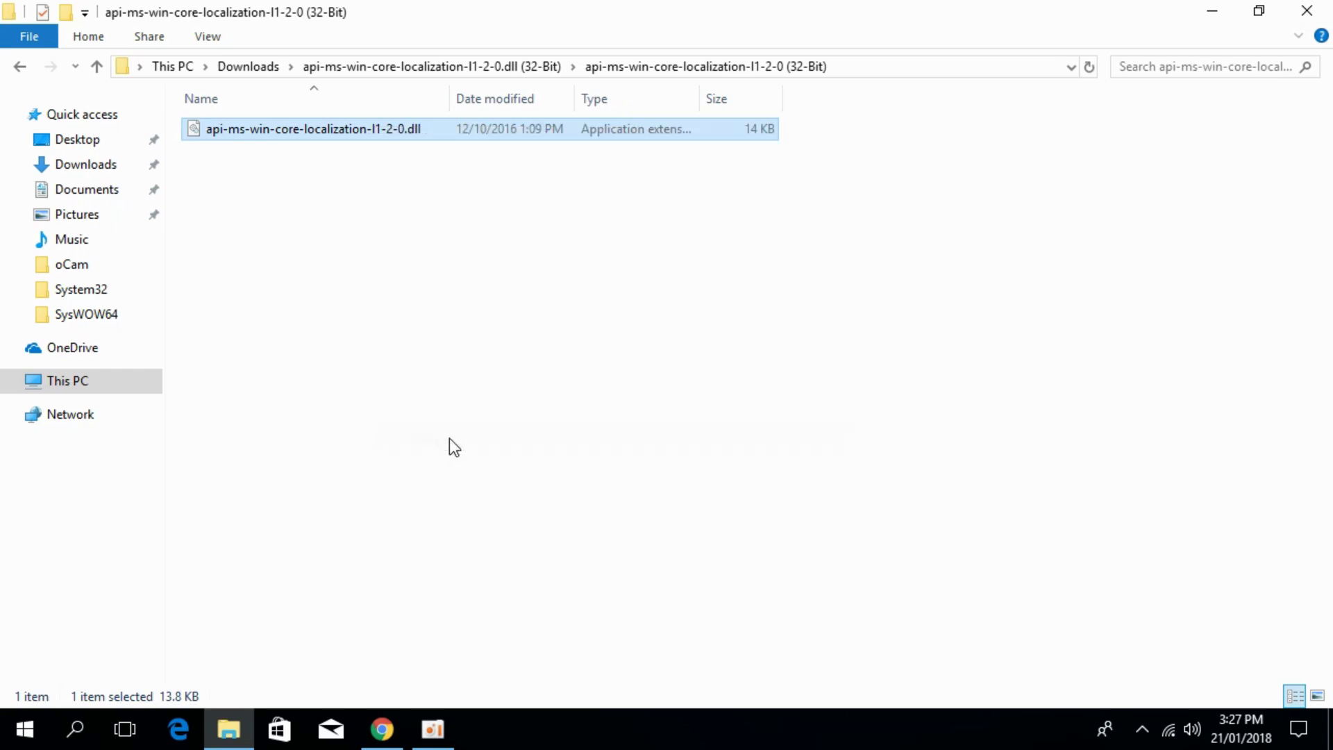
Open C:\Windows\System32 in a separate This PC window.
right_click(88, 389)
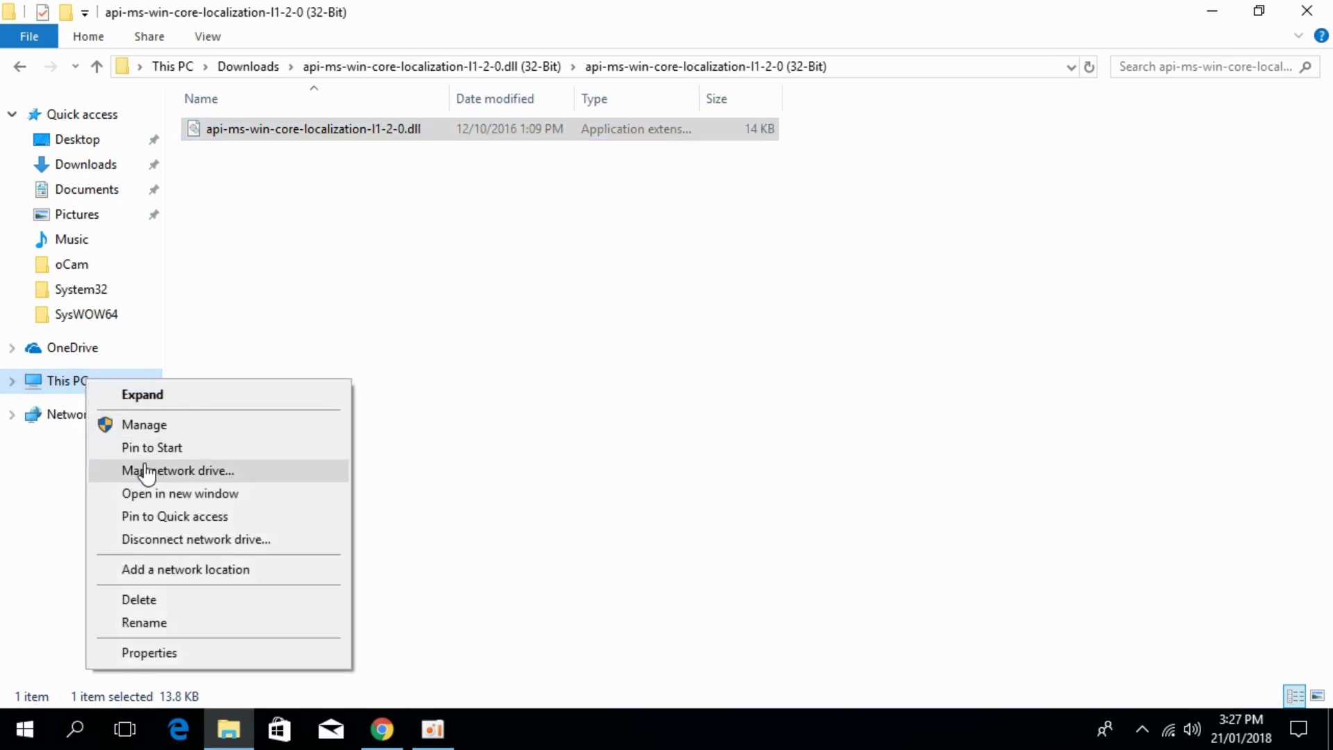
click(167, 494)
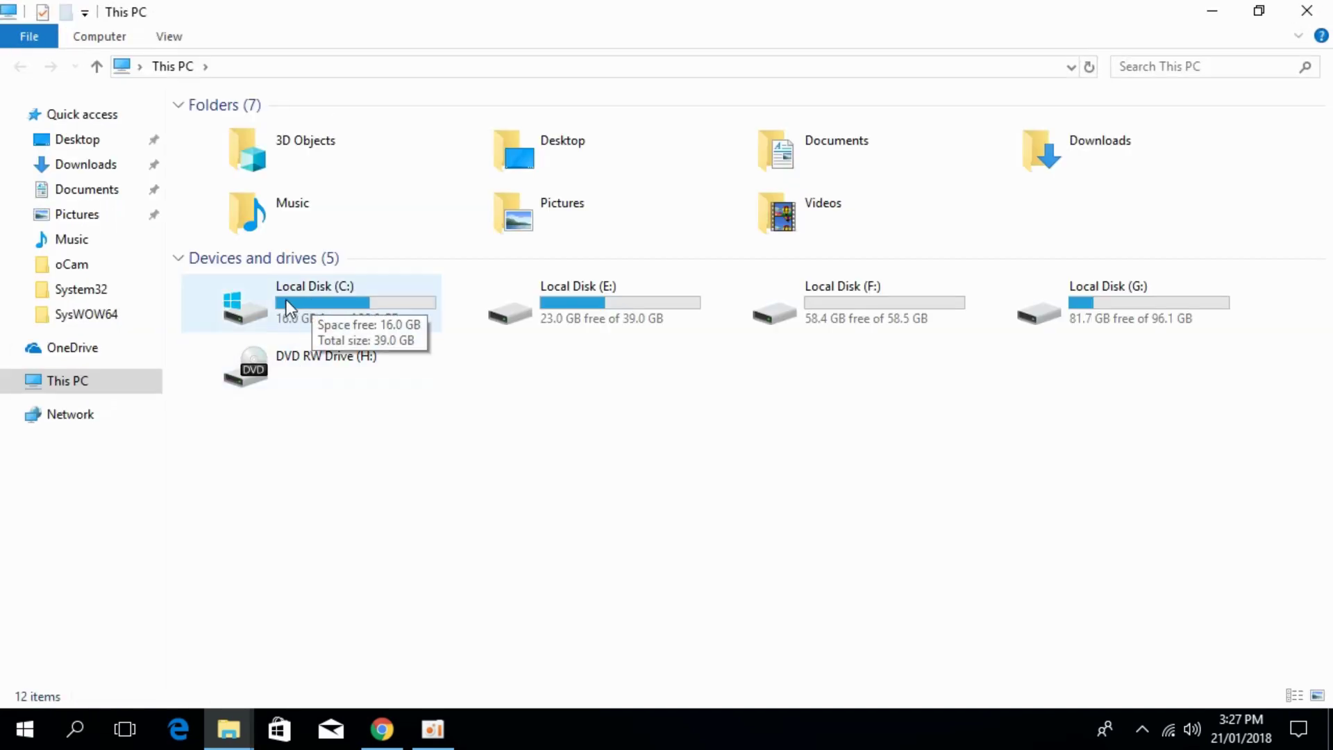
double_click(375, 304)
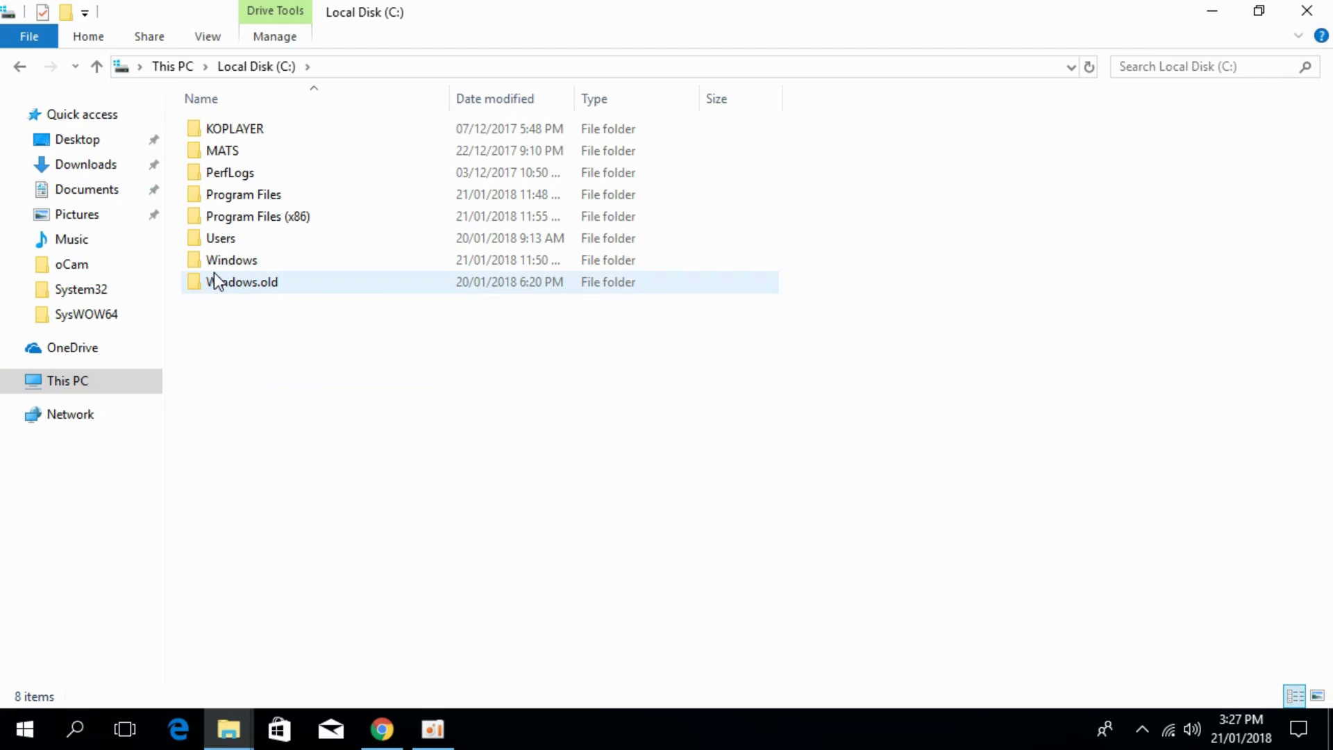
double_click(229, 261)
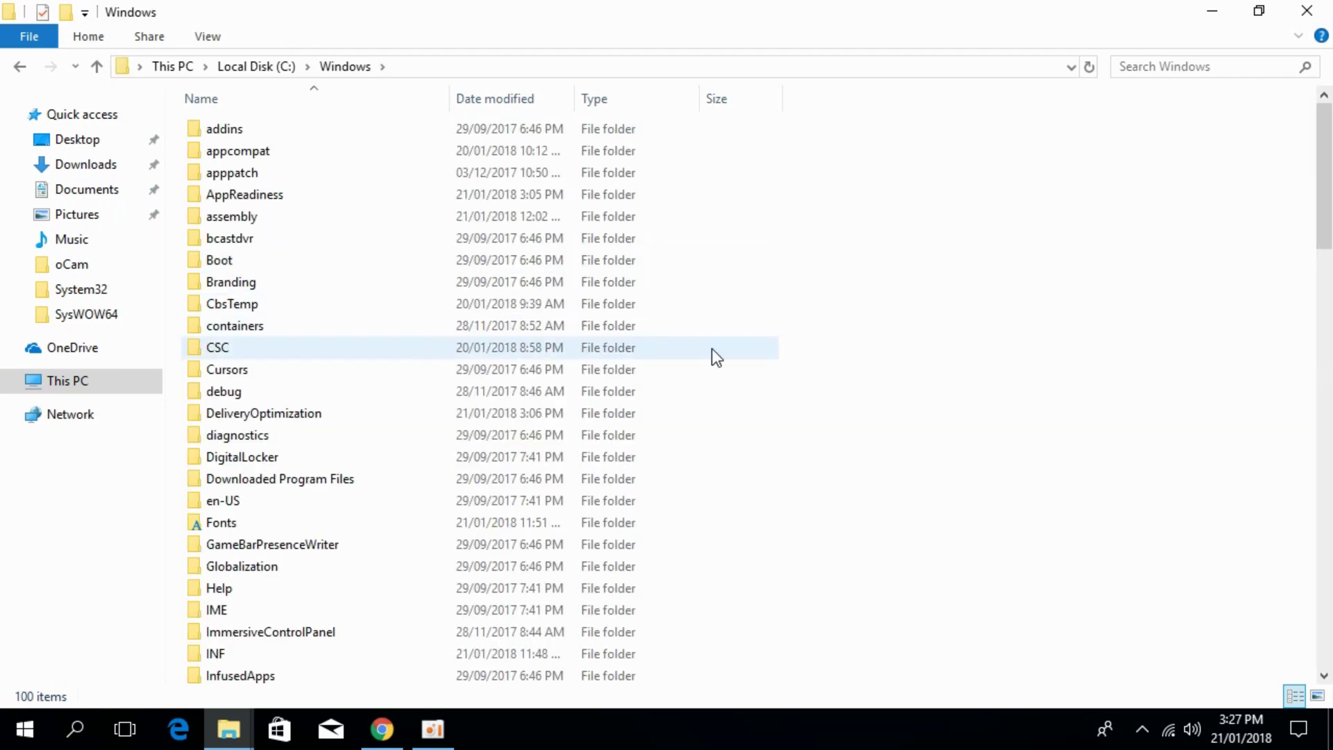
scroll(711, 349, down, 6)
scroll(711, 348, down, 1)
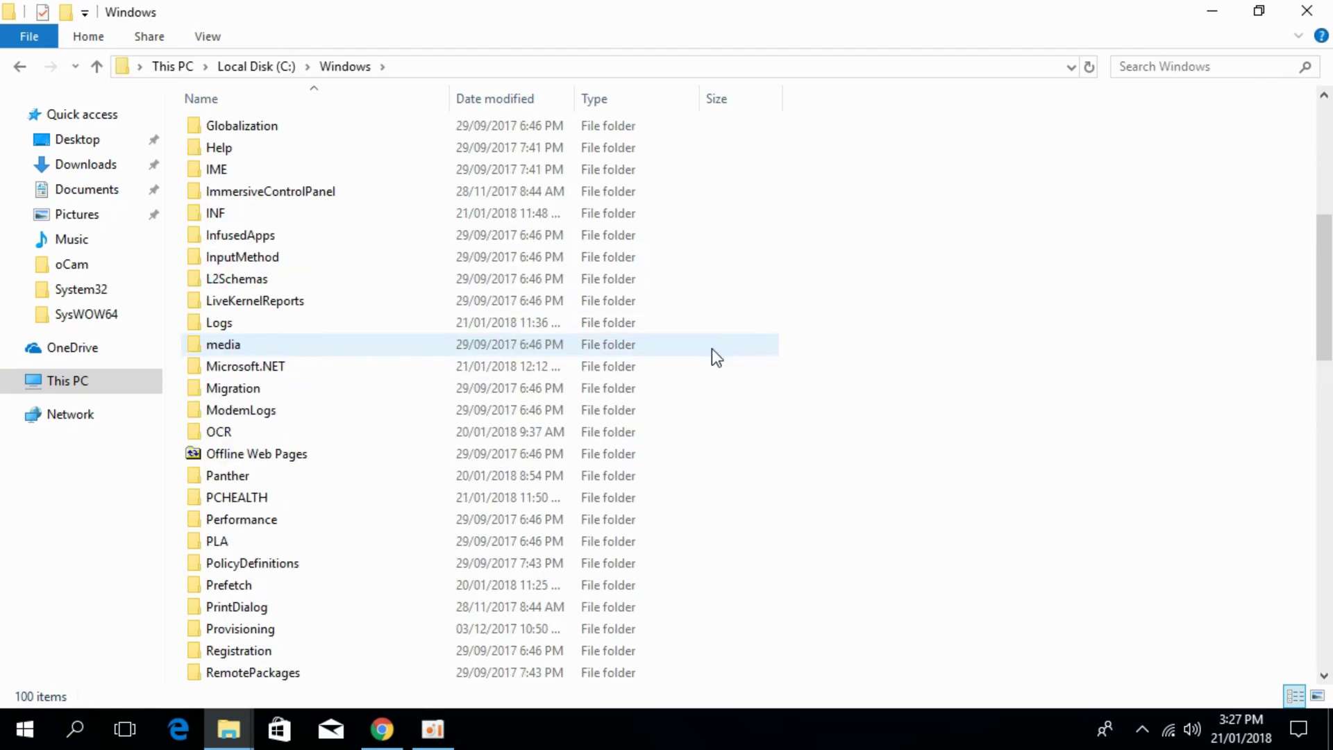
scroll(711, 348, down, 4)
scroll(711, 348, down, 4)
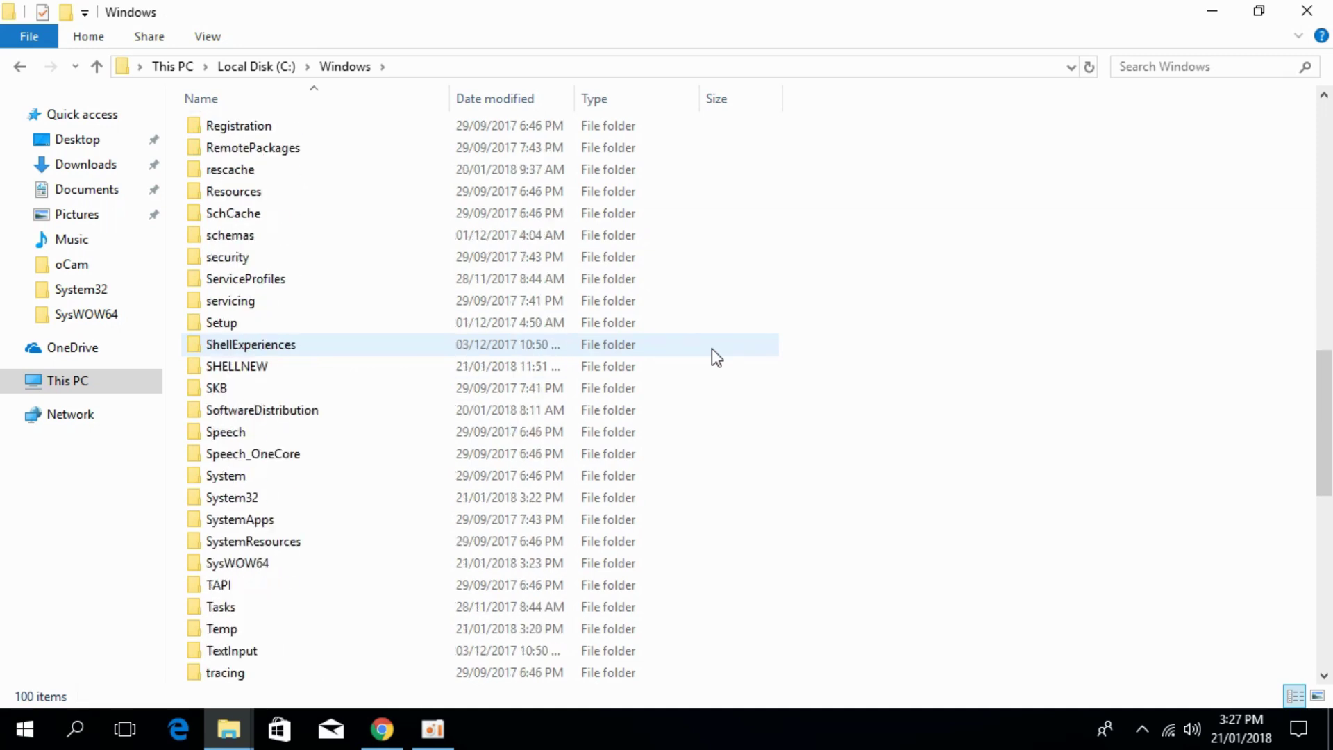
scroll(711, 349, down, 2)
double_click(271, 372)
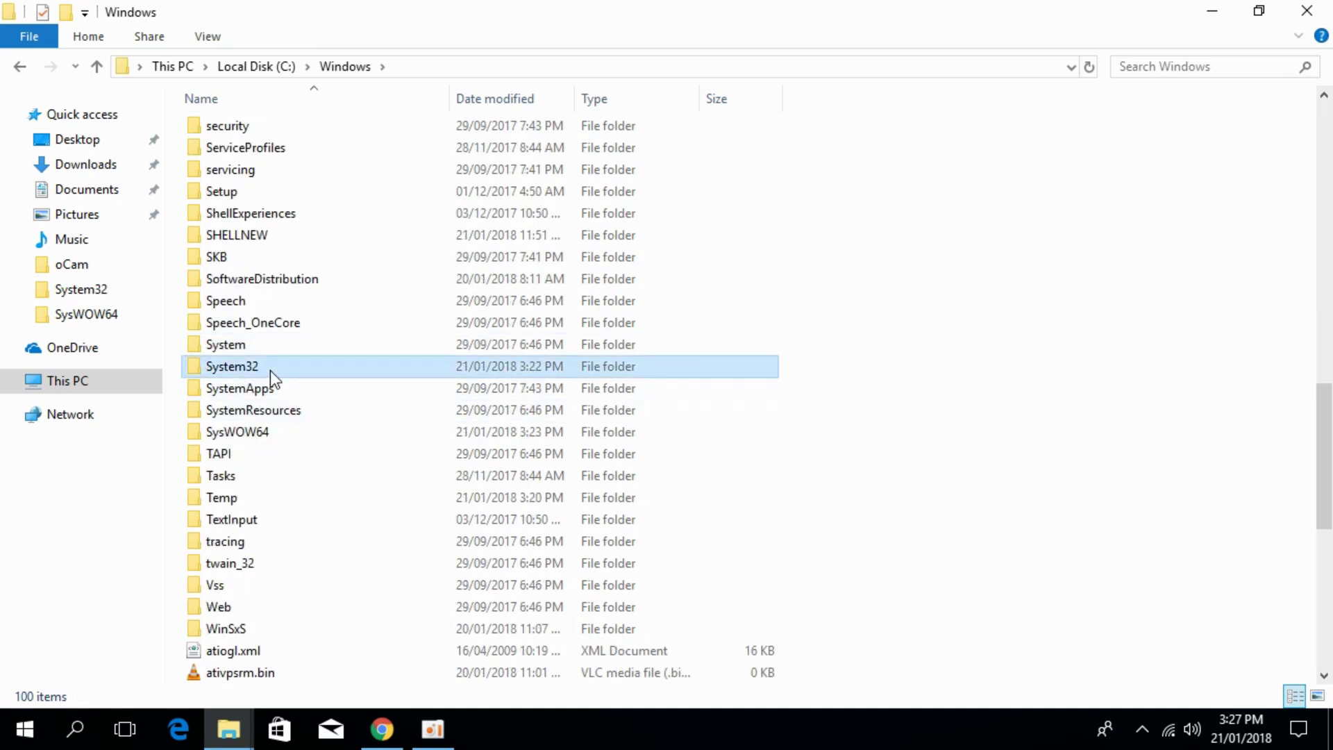
Paste the dll into System32 with administrator permission, then return to the Windows folder.
right_click(960, 273)
click(993, 384)
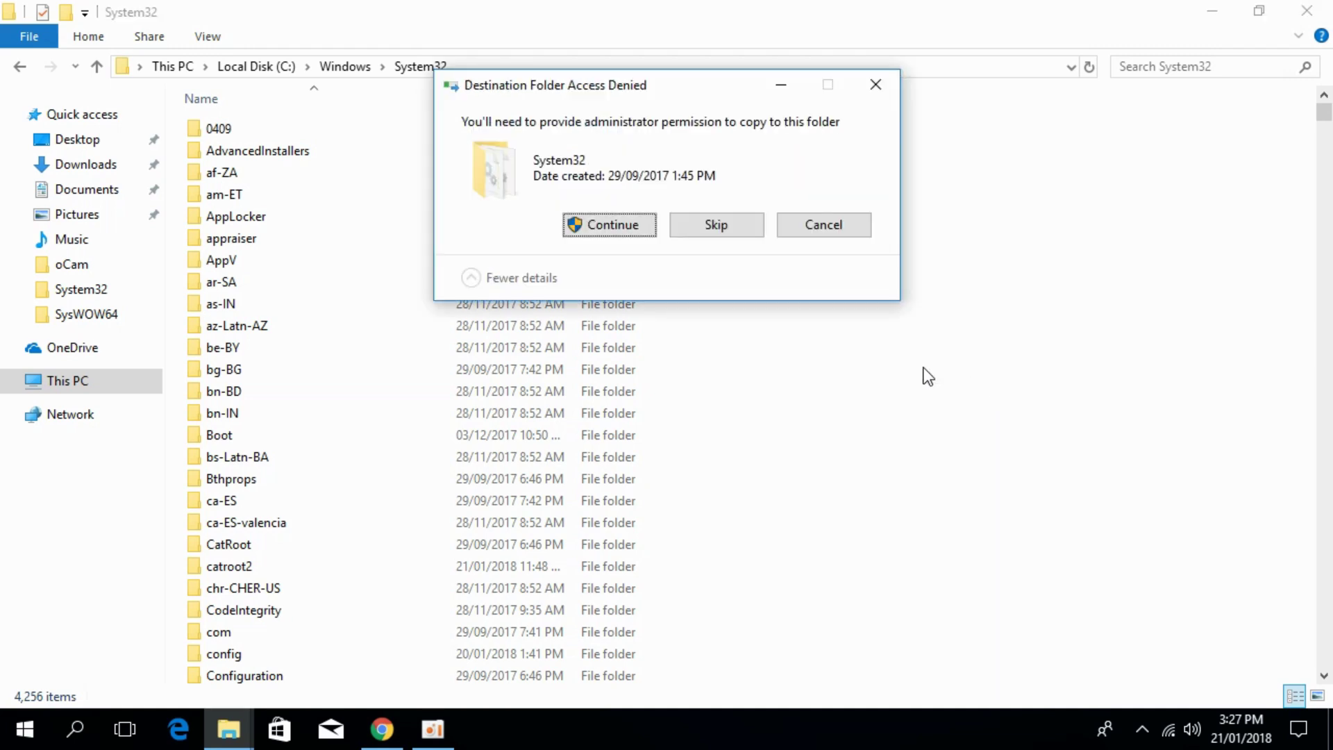
click(596, 224)
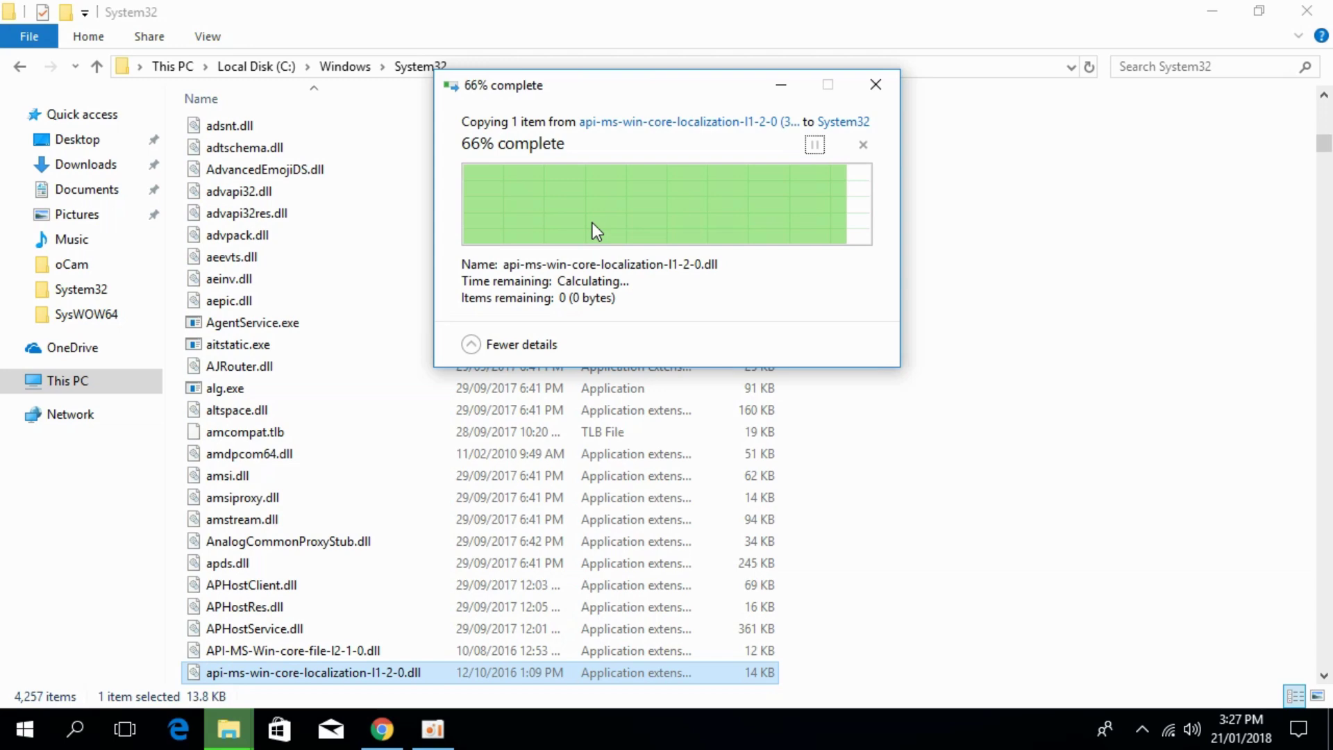
click(27, 75)
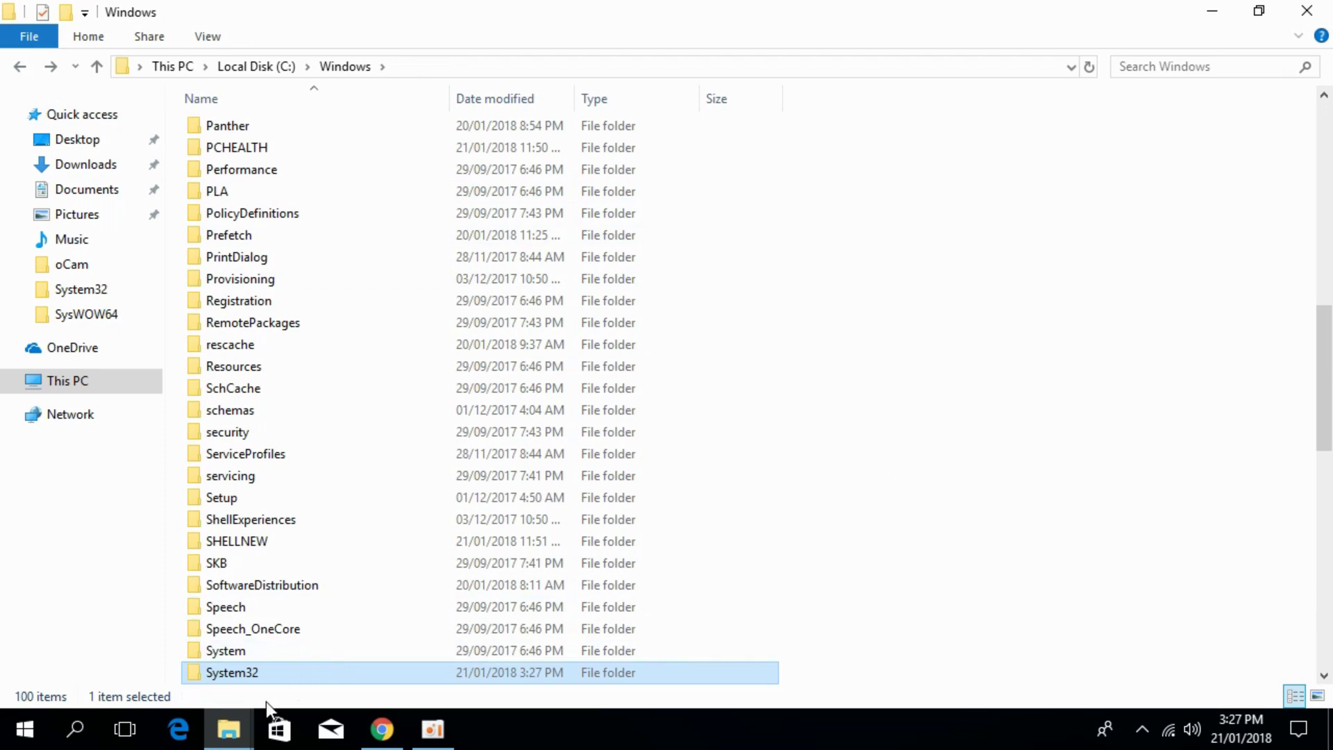
Copy the 32-bit dll again from its extracted folder window.
scroll(1044, 275, down, 3)
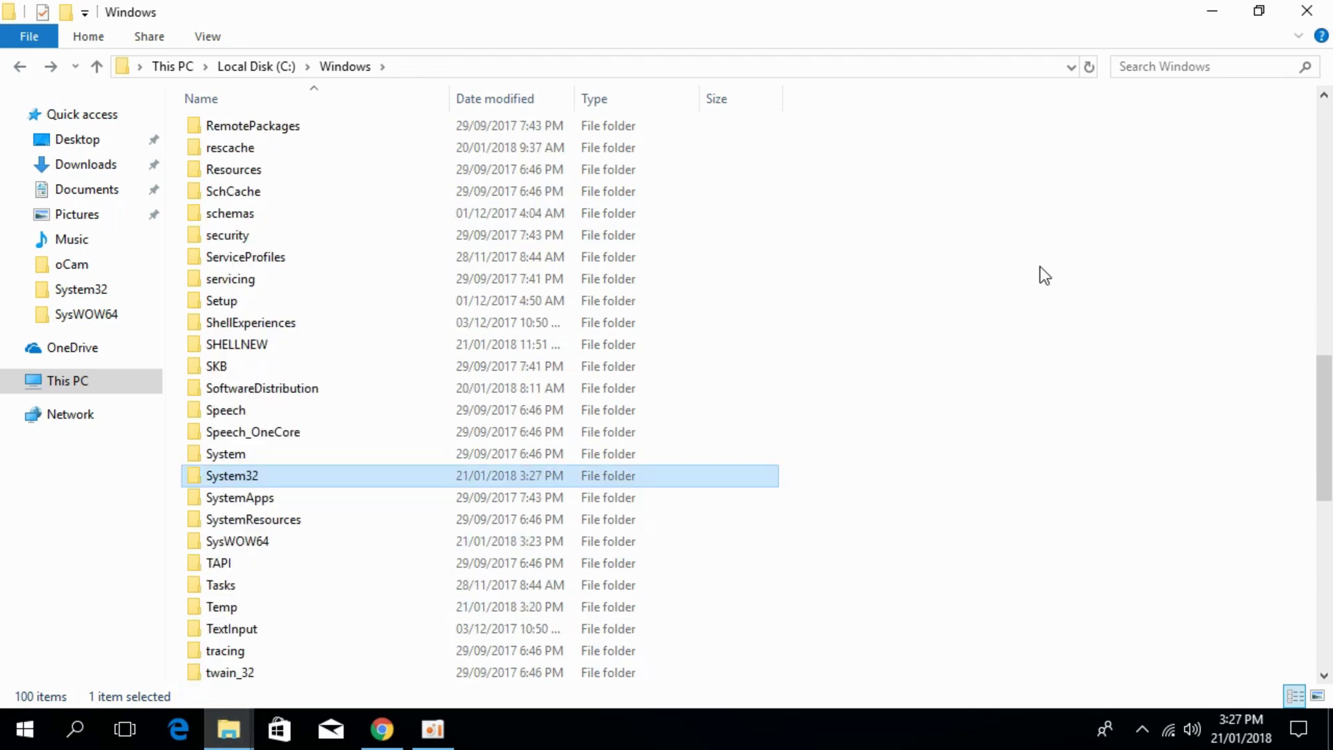
click(229, 728)
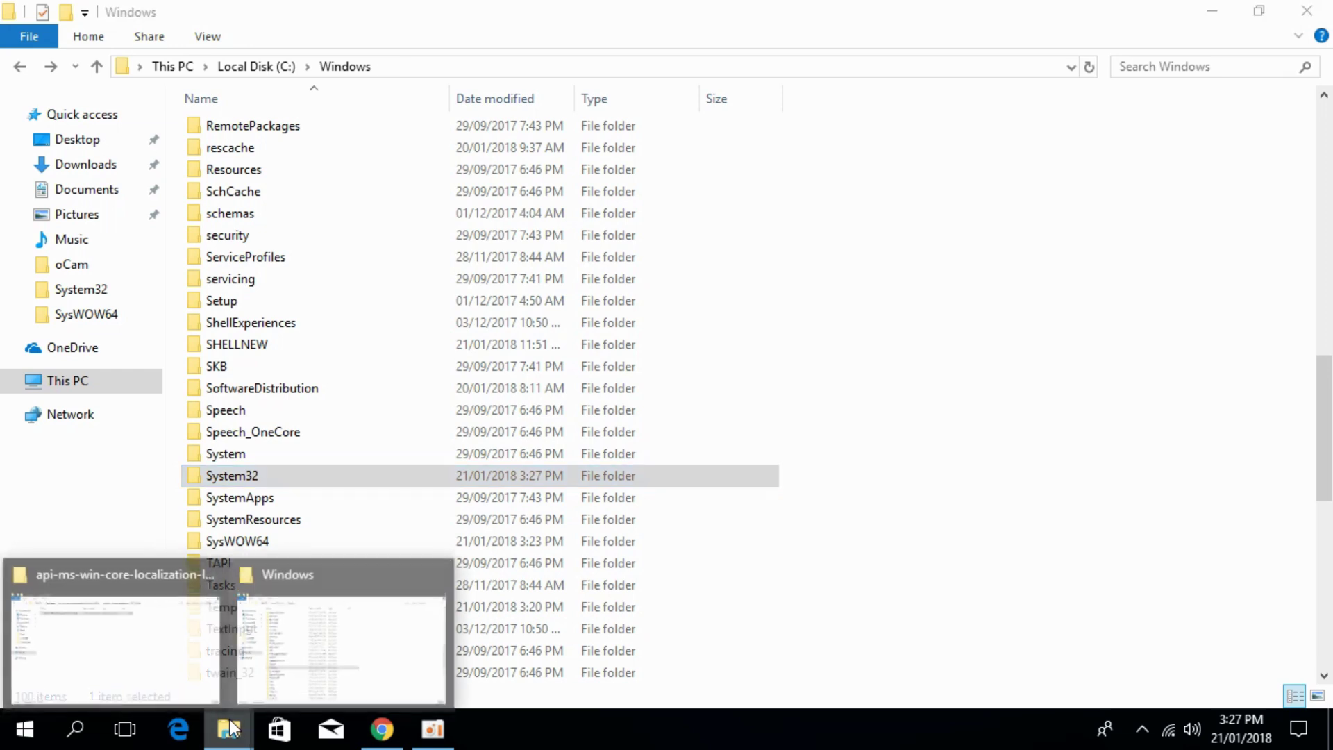
click(185, 660)
right_click(273, 136)
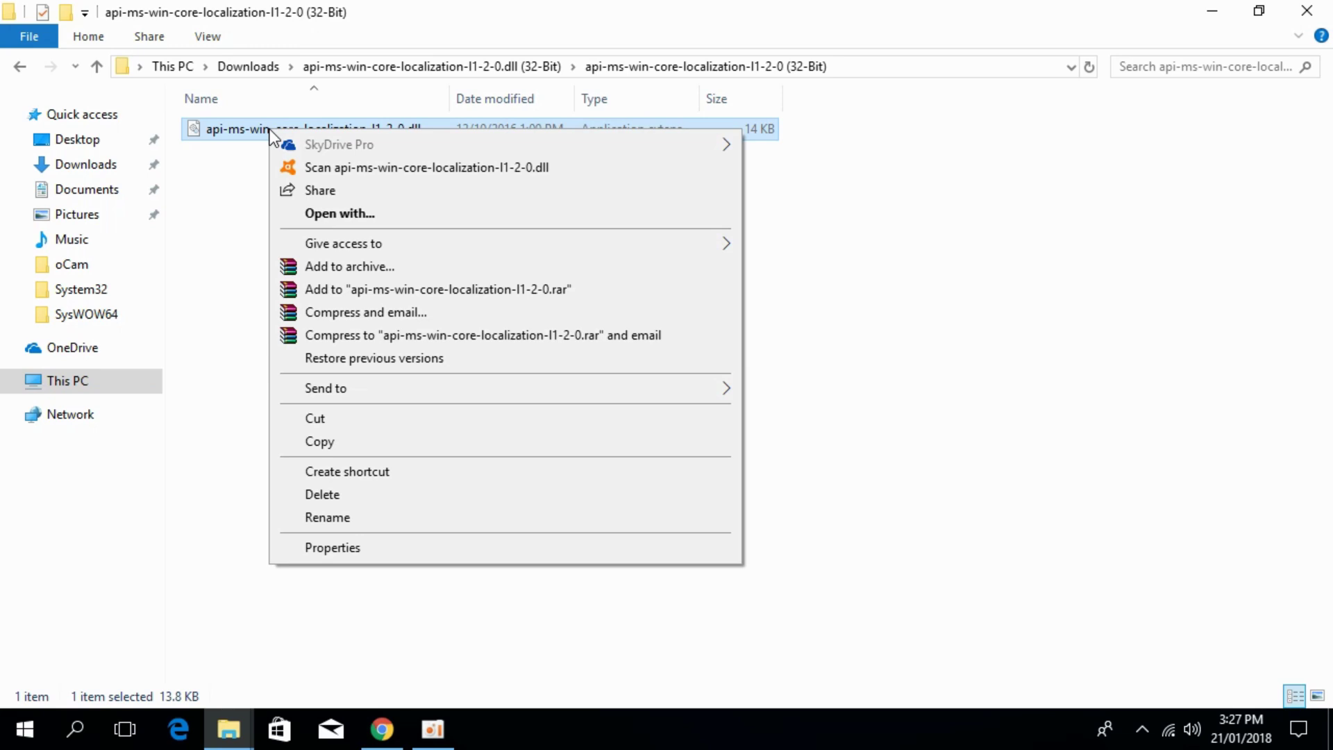
click(310, 445)
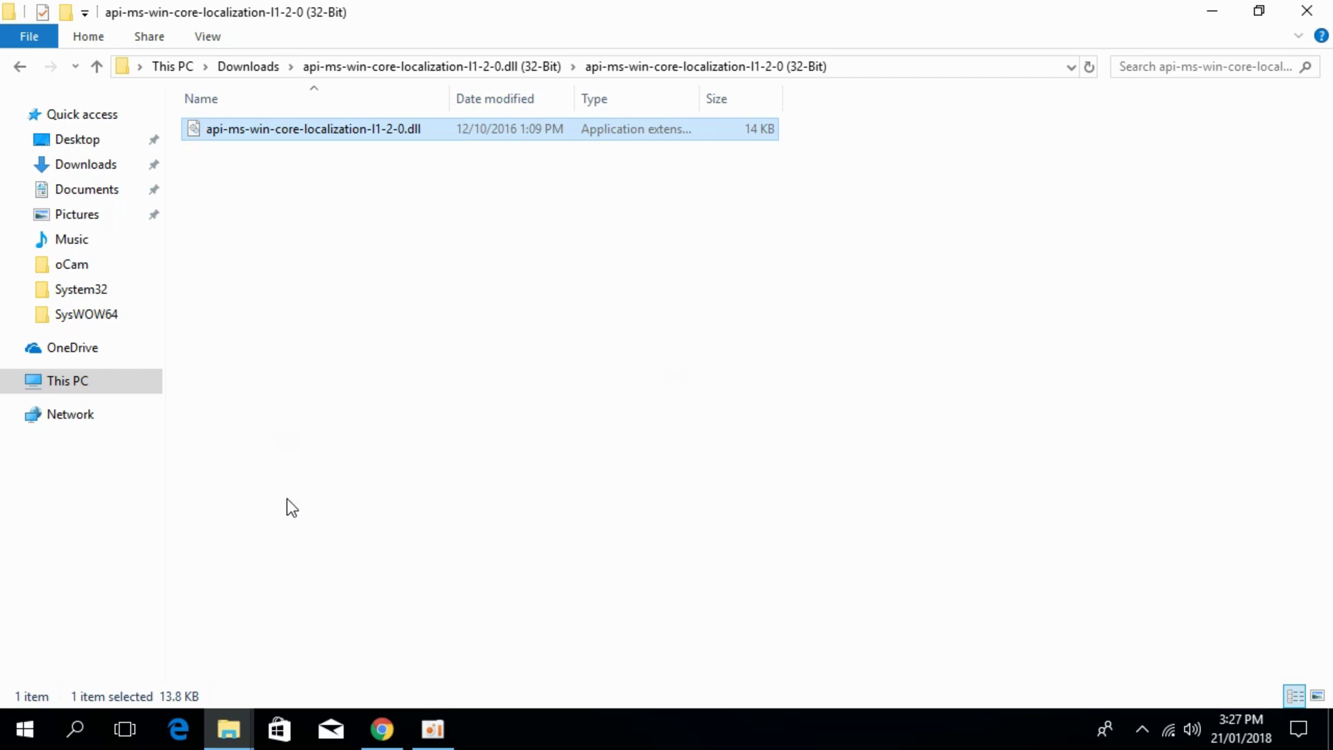
mouse_move(238, 733)
Paste the dll into C:\Windows\SysWOW64, granting administrator permission.
click(299, 636)
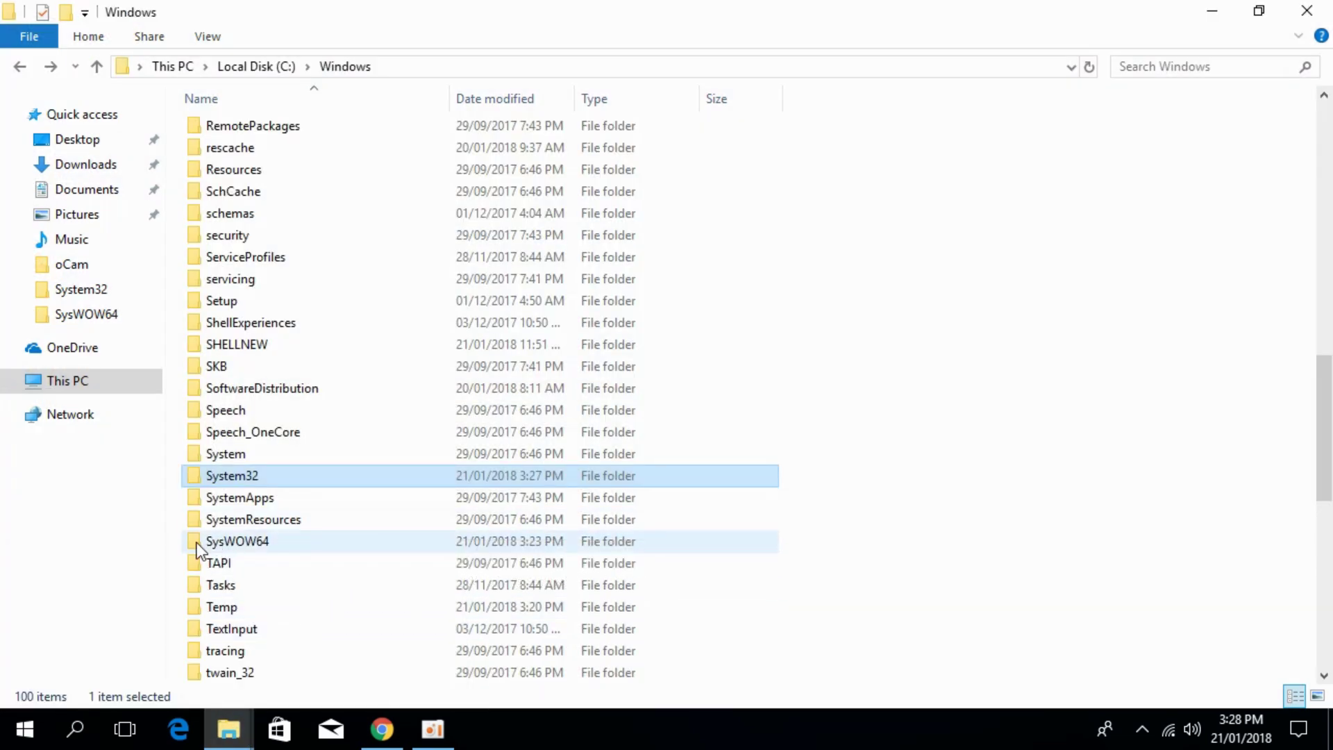
click(260, 548)
double_click(277, 543)
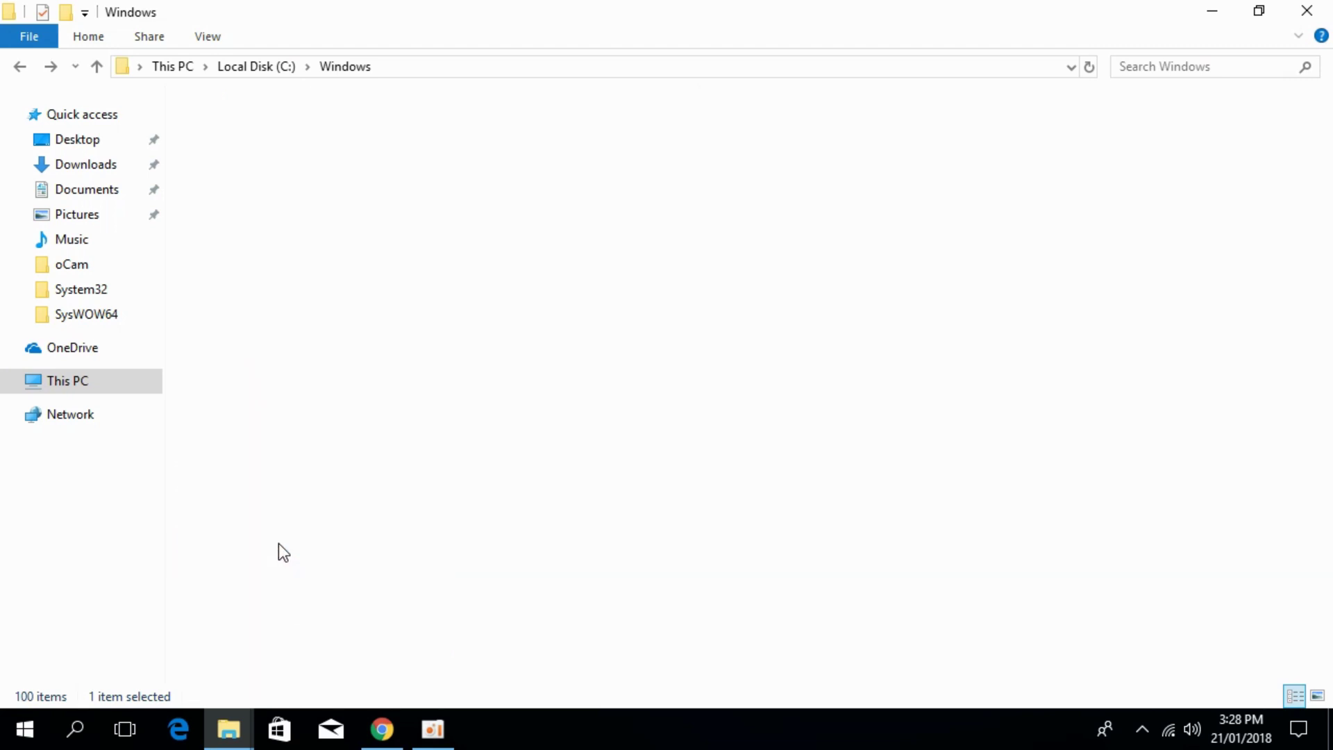
right_click(965, 257)
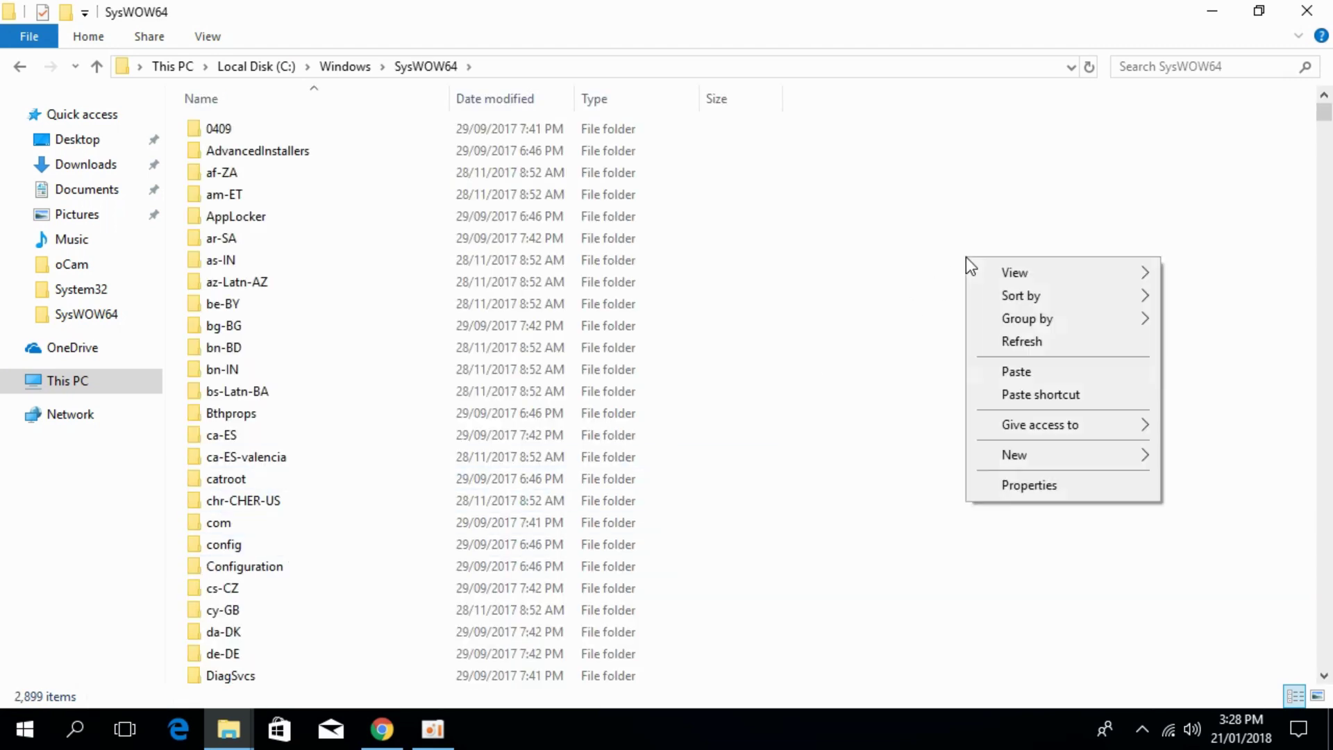
click(997, 371)
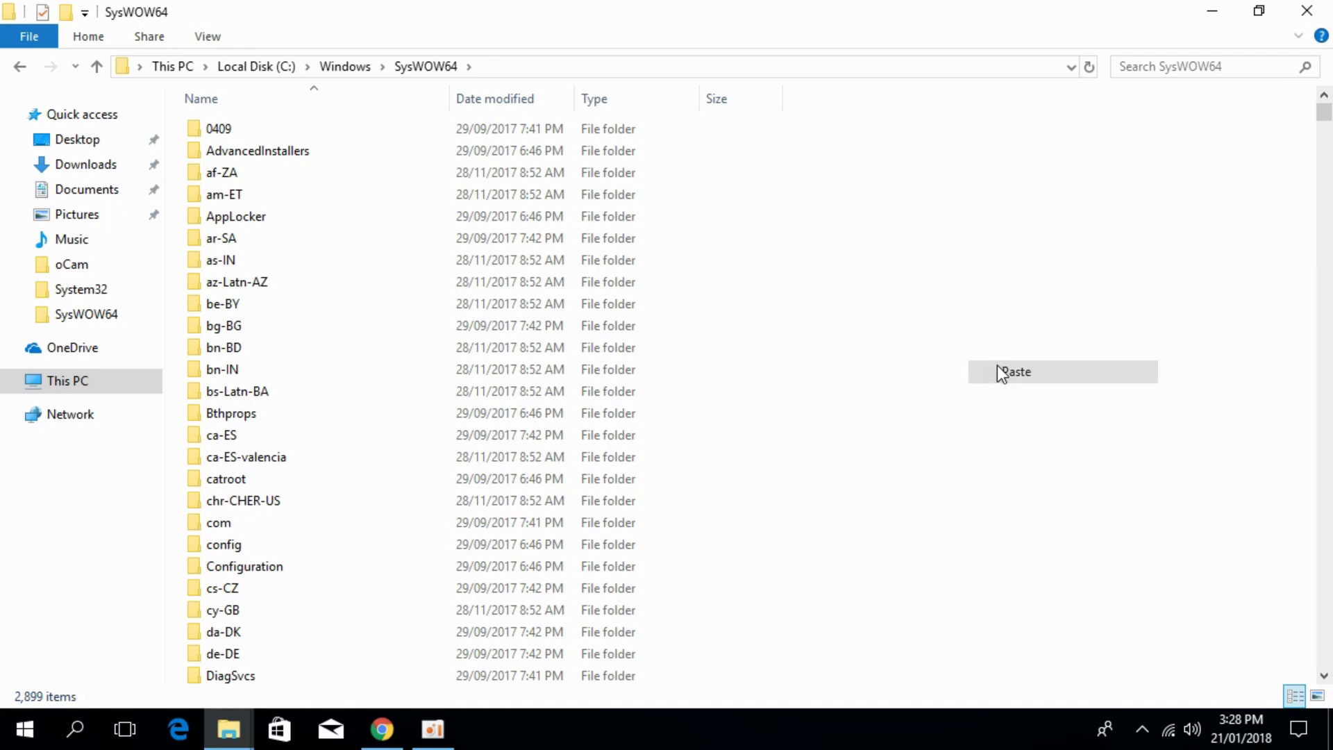
click(627, 231)
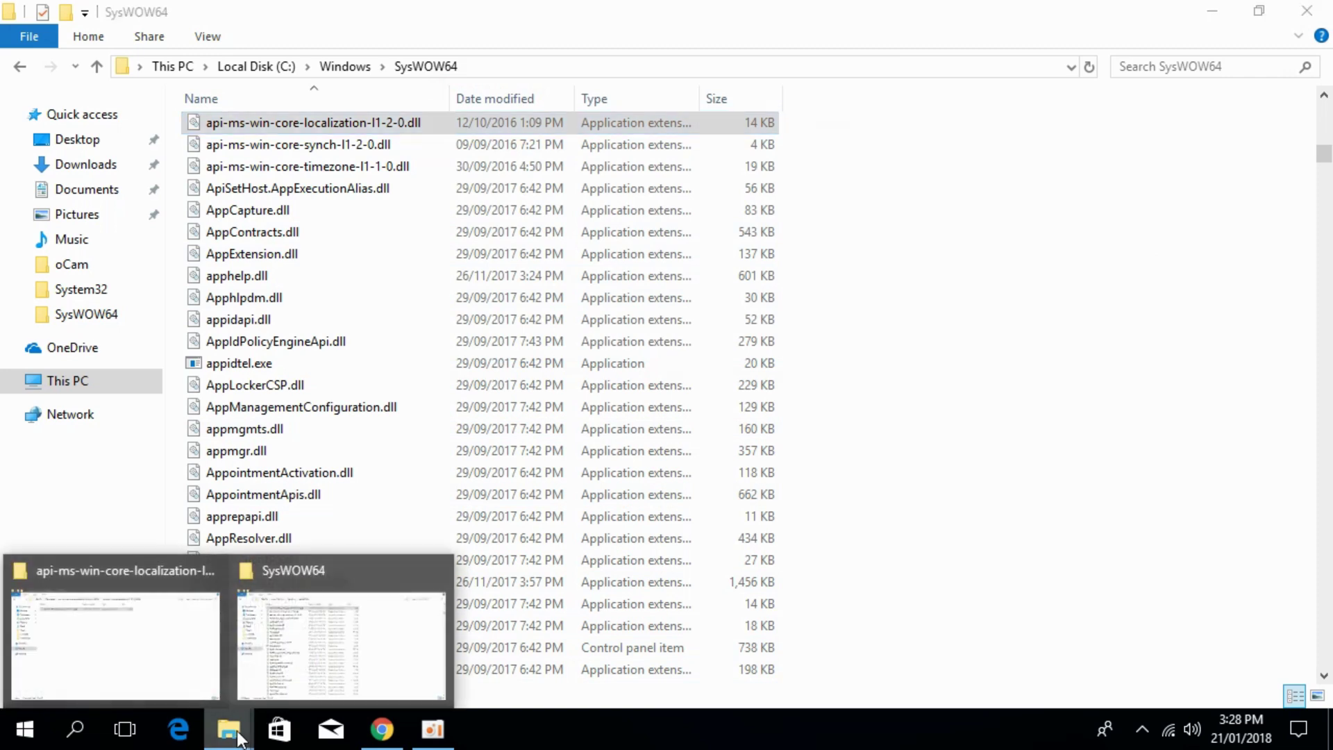
Copy the dll from the extracted 64-Bit folder in Downloads.
click(185, 652)
click(20, 67)
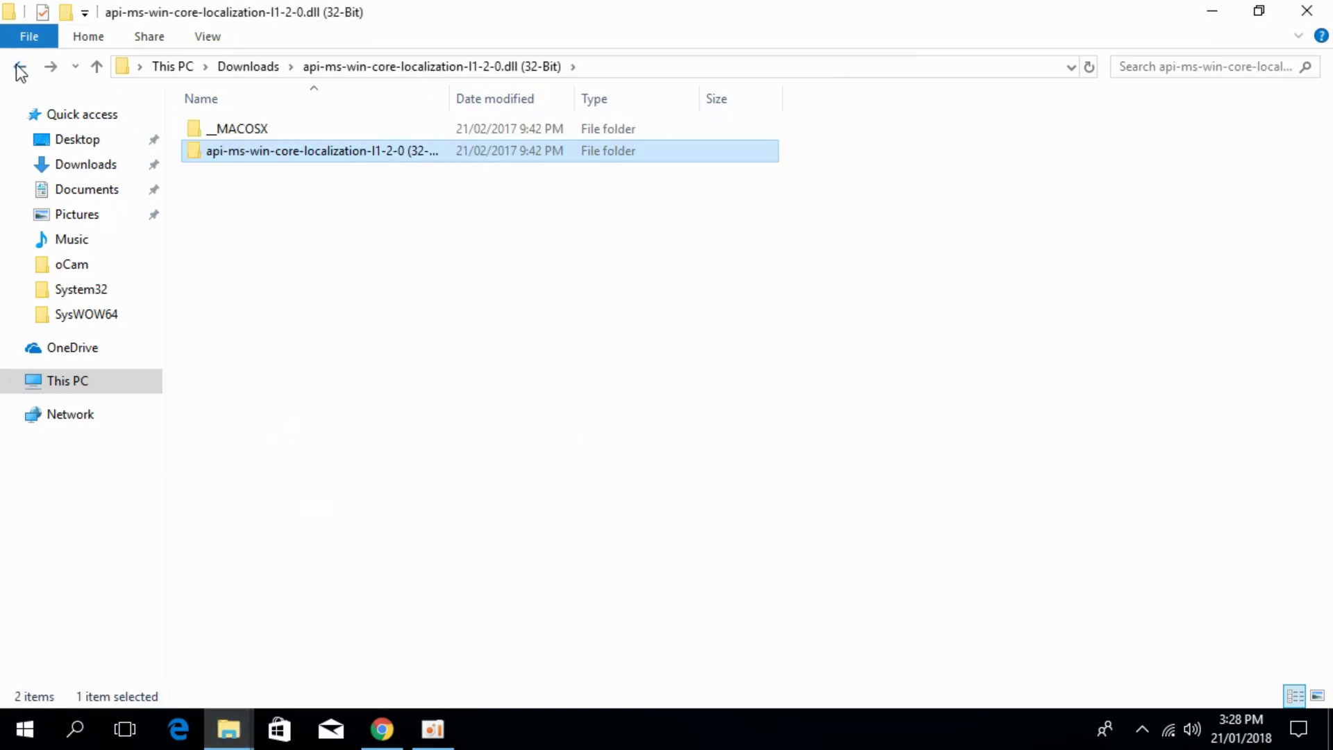
click(20, 67)
click(257, 151)
double_click(257, 150)
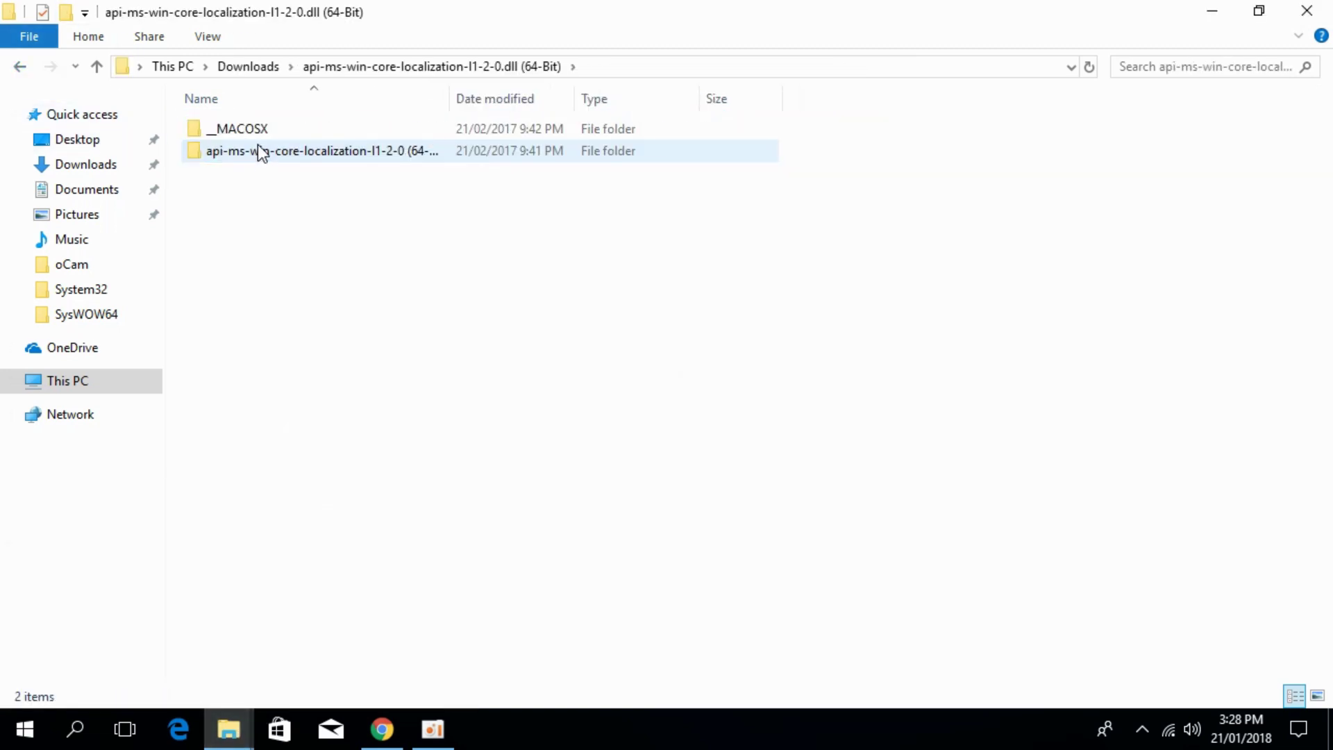
double_click(259, 149)
right_click(253, 147)
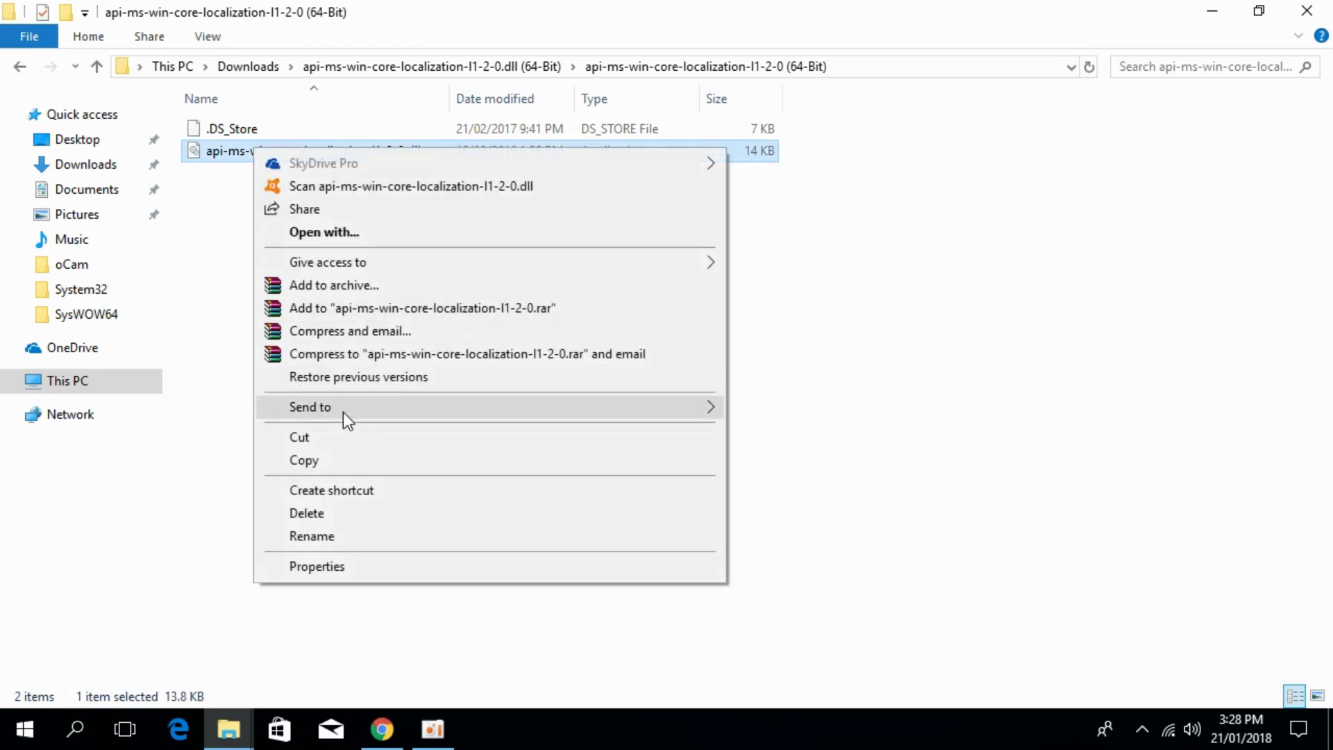
click(331, 461)
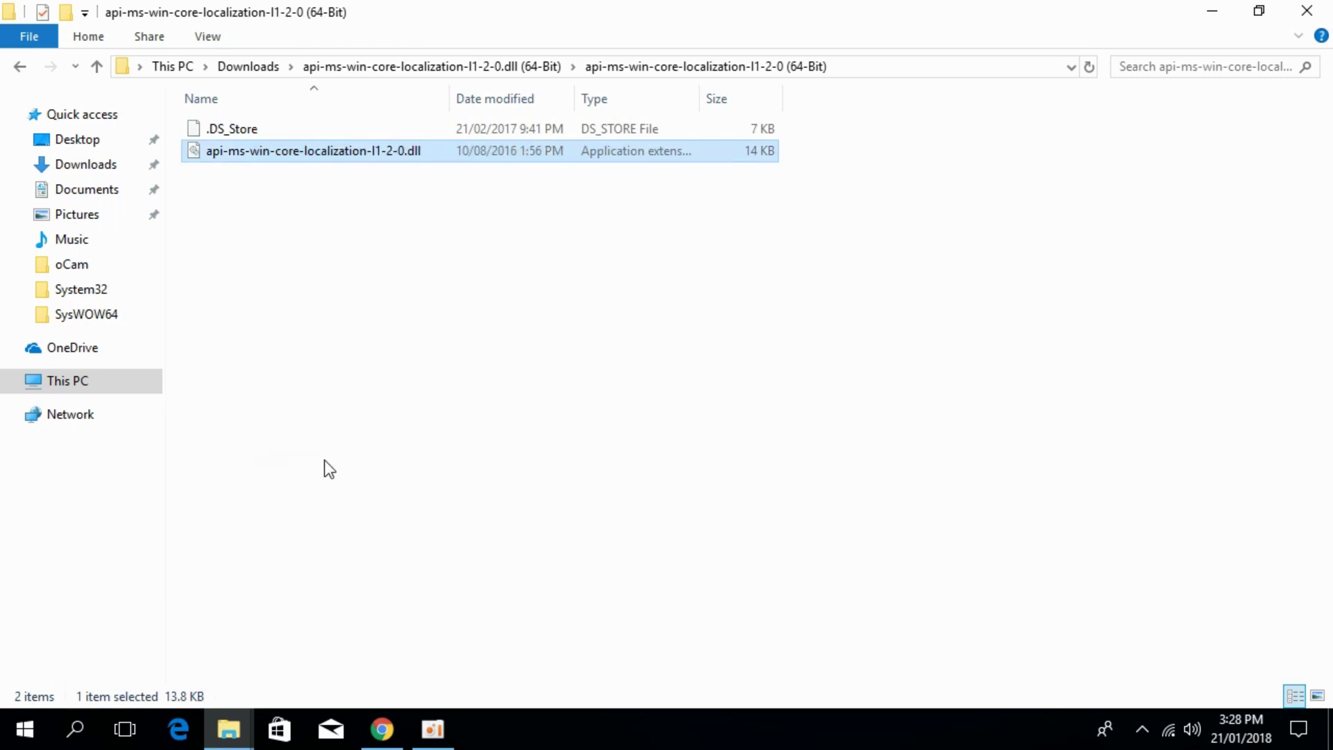
Paste it into System32, replacing the existing file with administrator permission, then return to Windows.
click(229, 730)
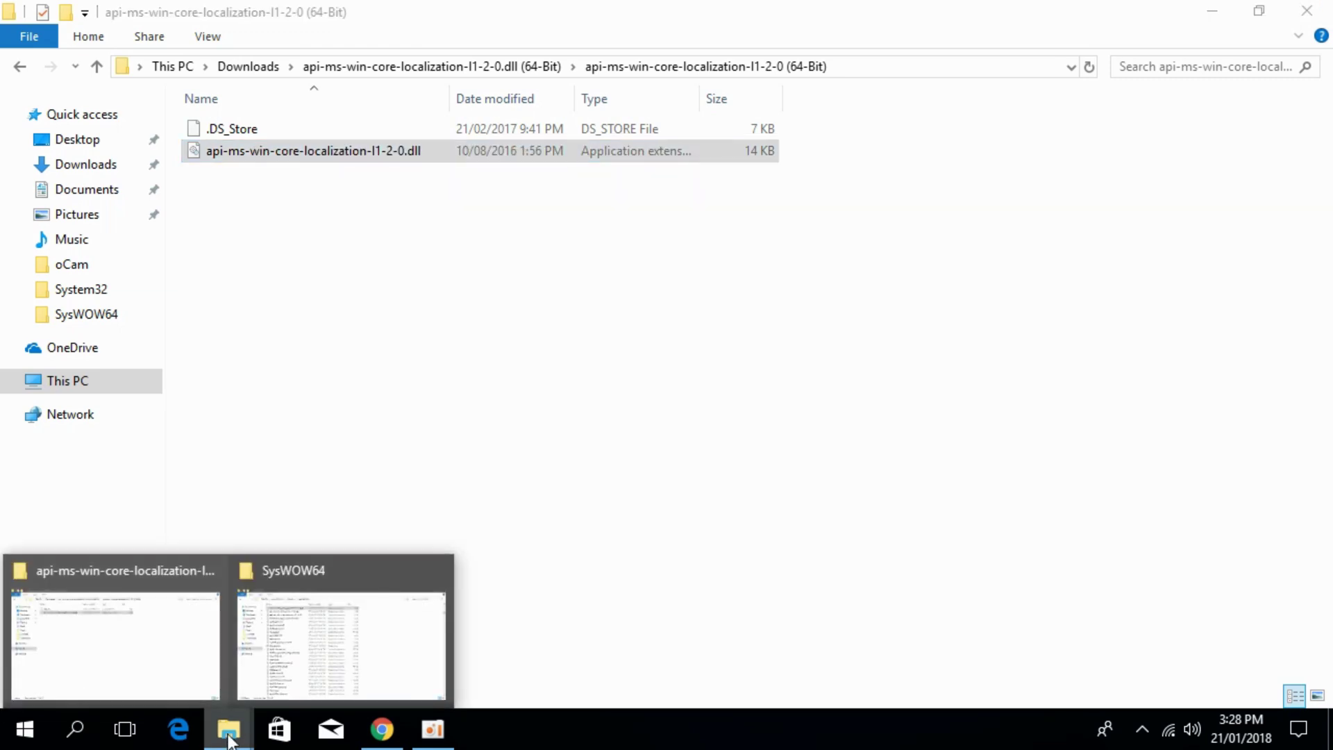
click(239, 643)
click(20, 66)
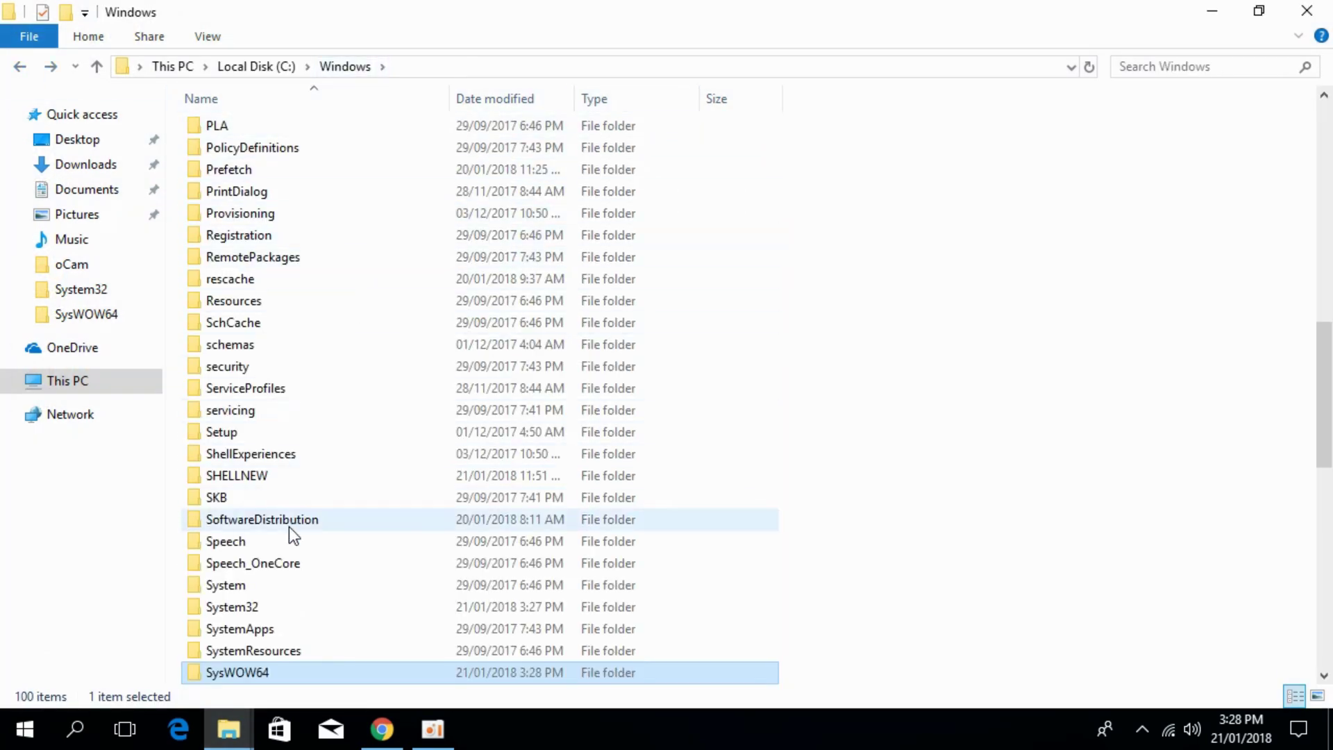
double_click(243, 610)
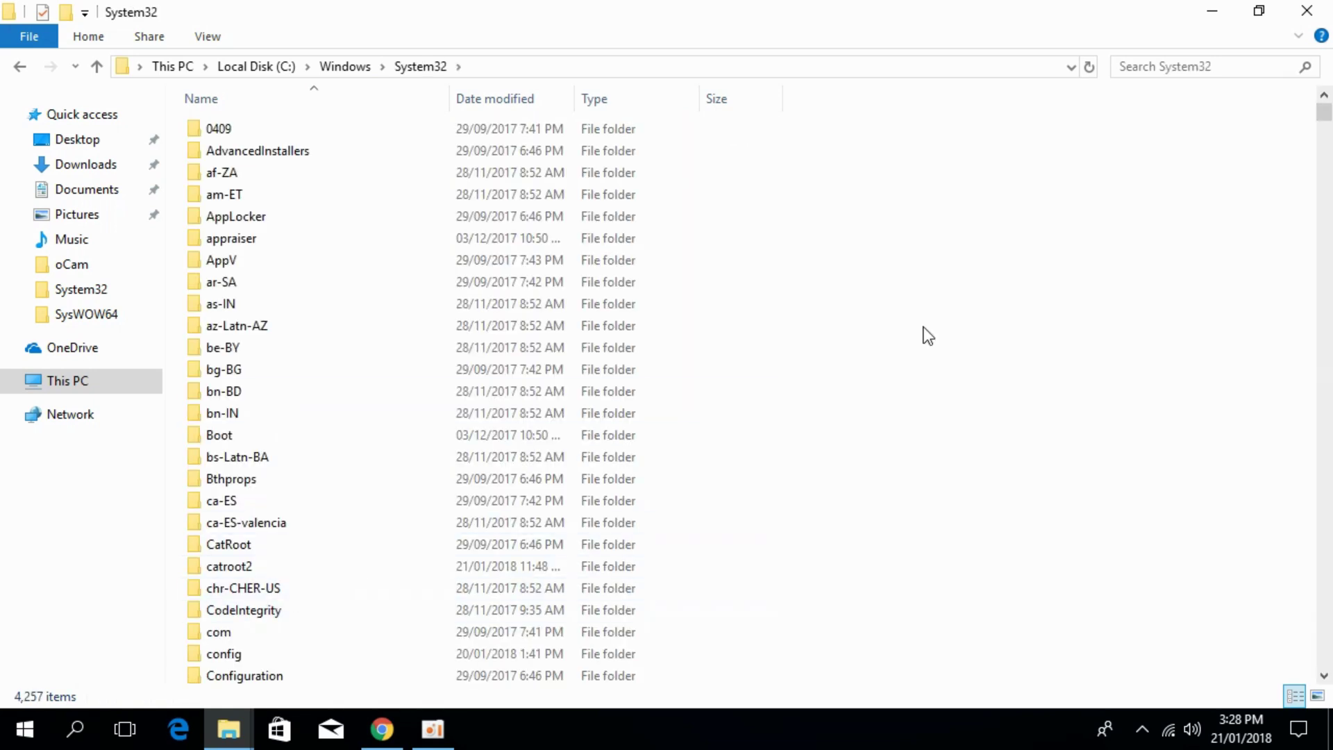
right_click(1151, 234)
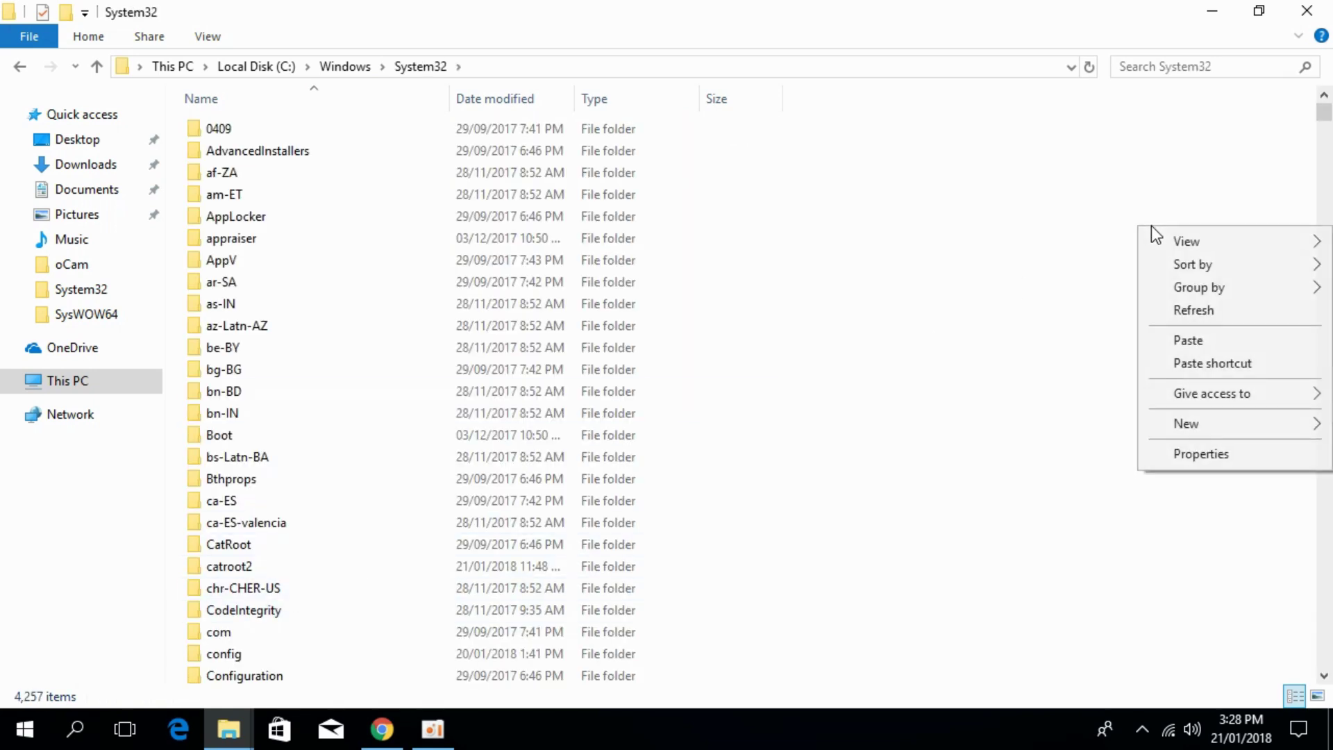
click(1187, 341)
click(586, 224)
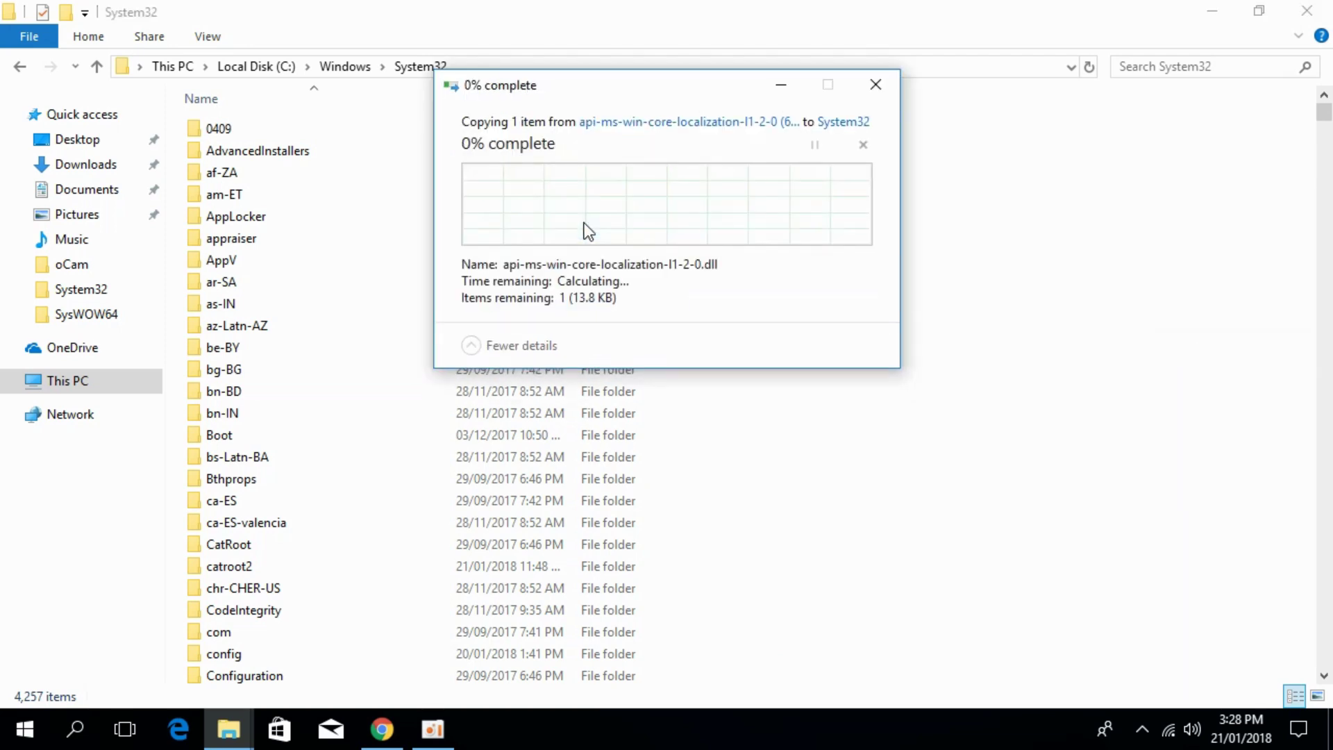
click(586, 226)
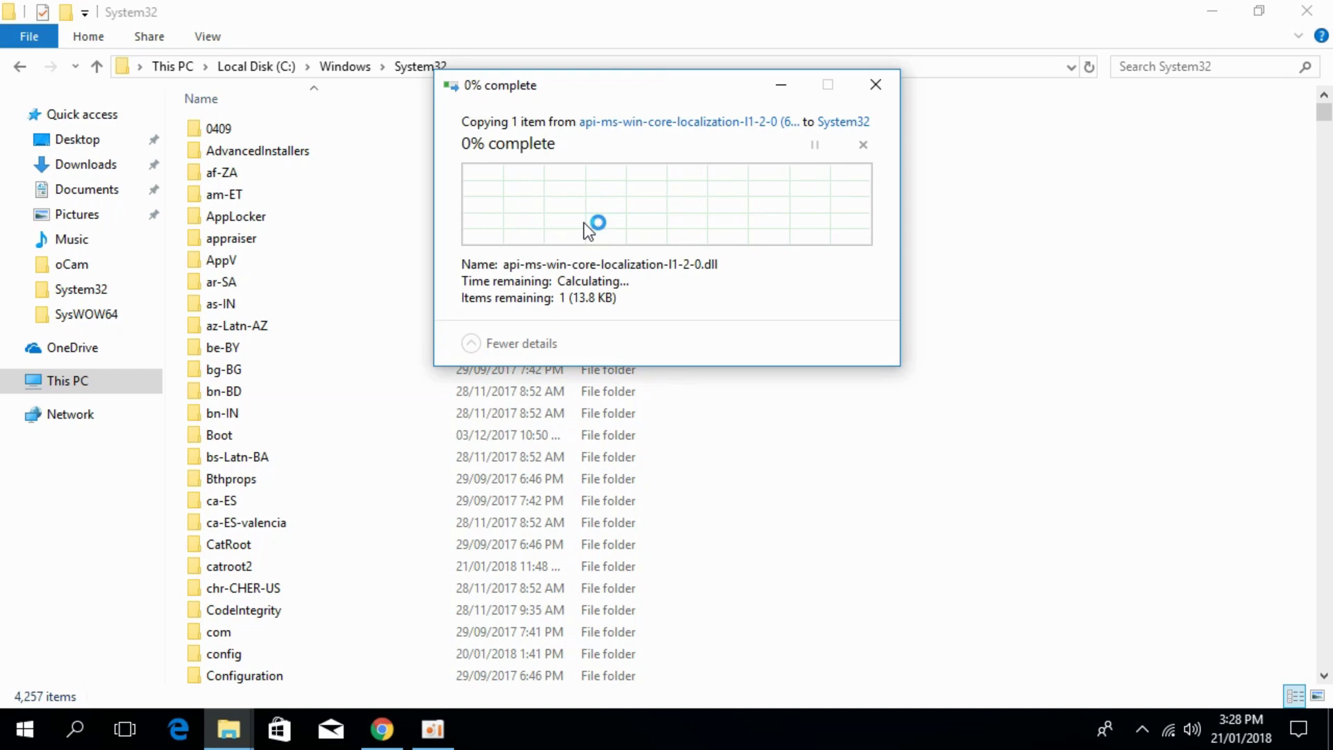
click(19, 67)
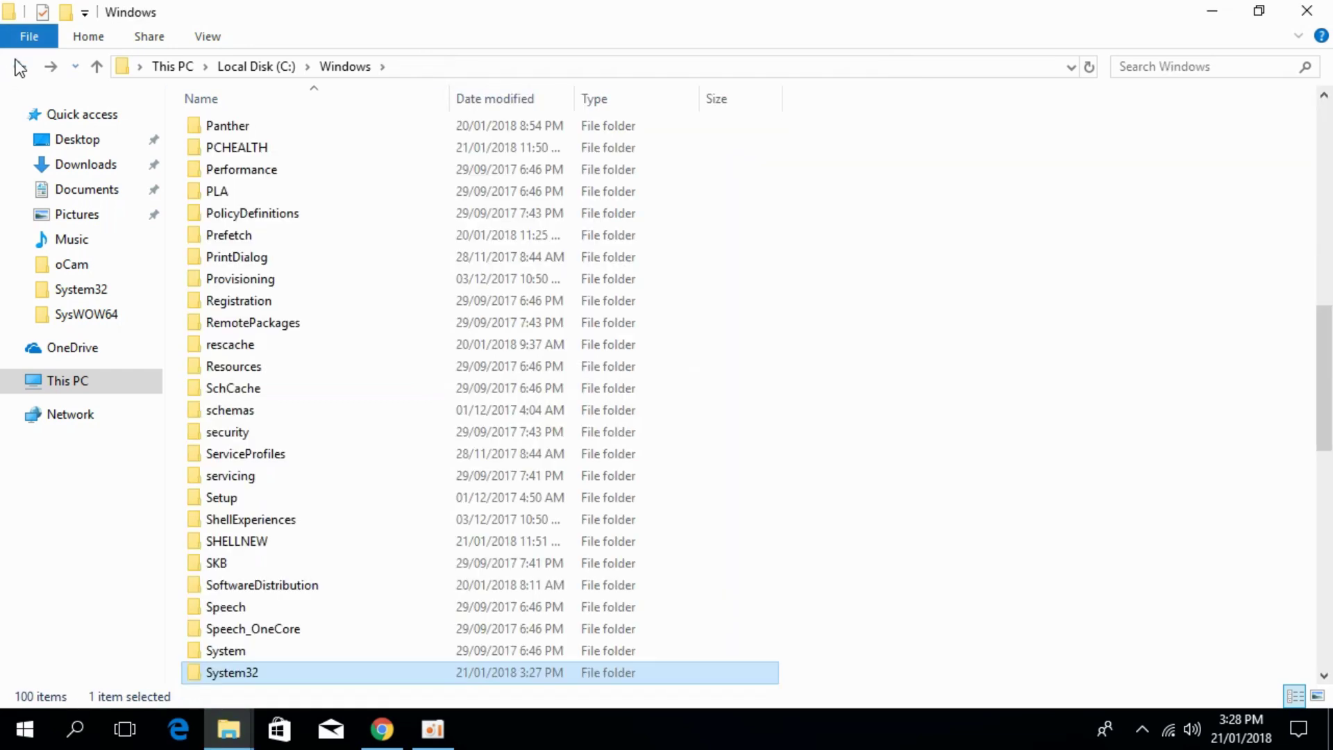
Highlight the tutorial's instructions on which folder each dll version goes into.
click(398, 733)
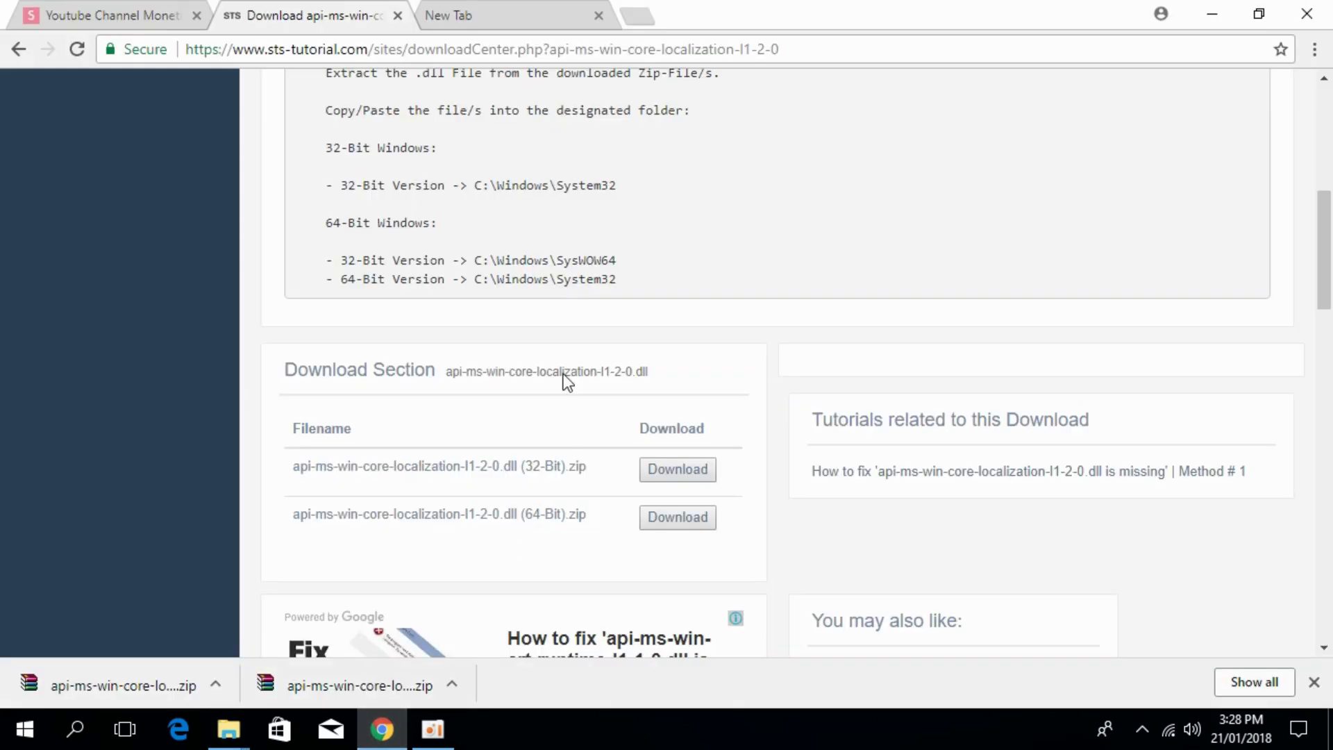
scroll(668, 200, up, 2)
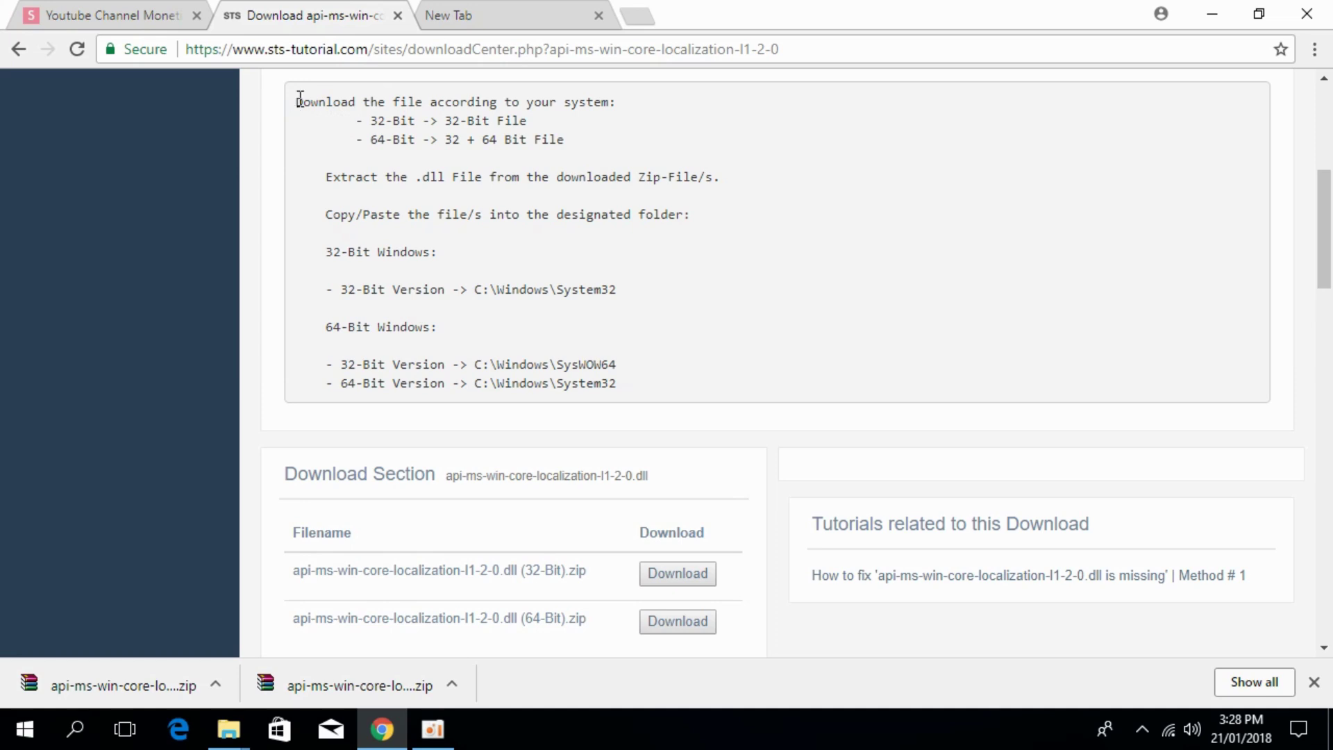
drag(300, 101, 756, 384)
click(726, 315)
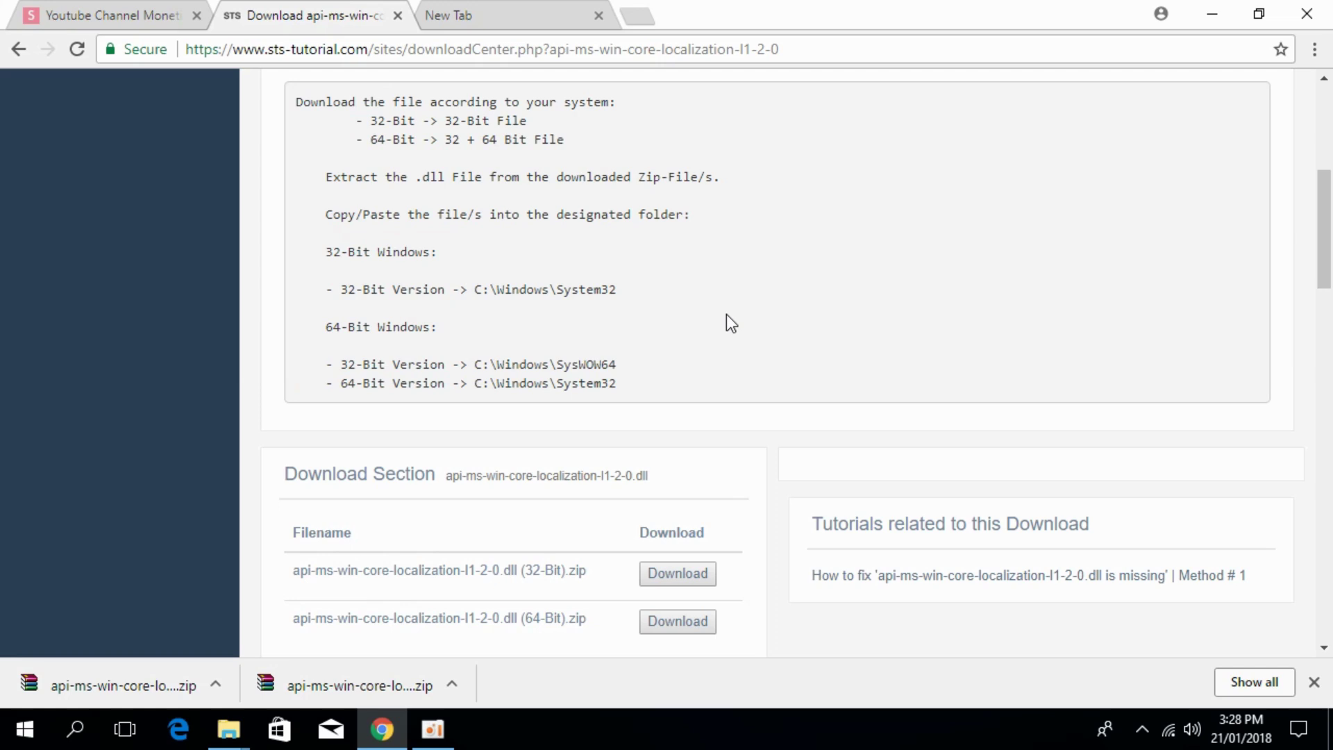